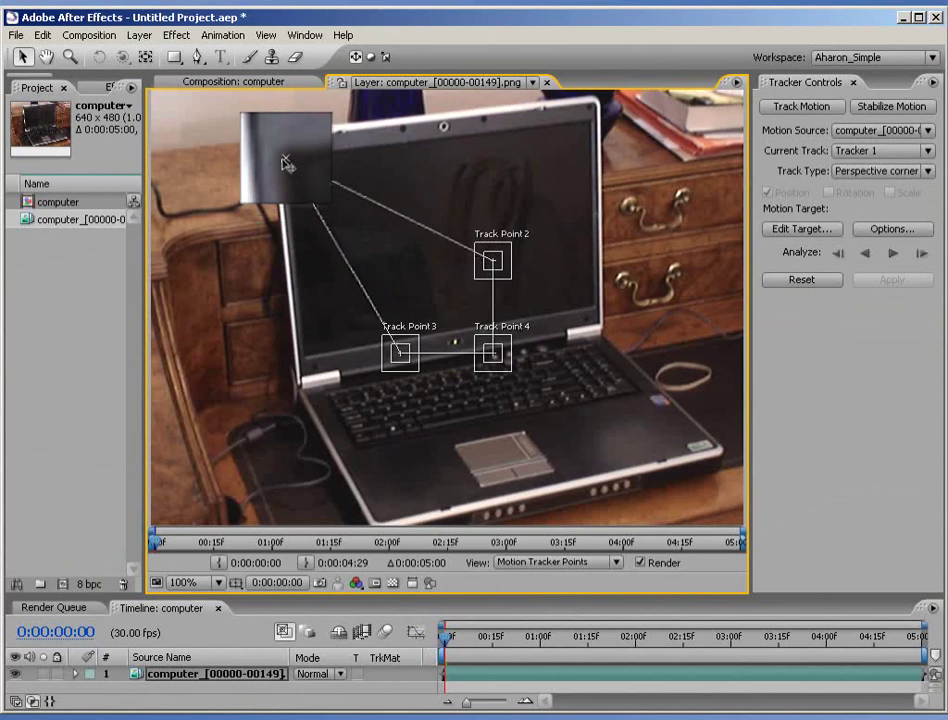
Step: Place the four perspective track points on the laptop screen's corners and track them forward
{"action": "left_click_drag", "start_coordinate": [494, 265], "coordinate": [596, 127]}
{"action": "left_click_drag", "start_coordinate": [493, 353], "coordinate": [598, 312]}
{"action": "left_click_drag", "start_coordinate": [399, 356], "coordinate": [304, 355]}
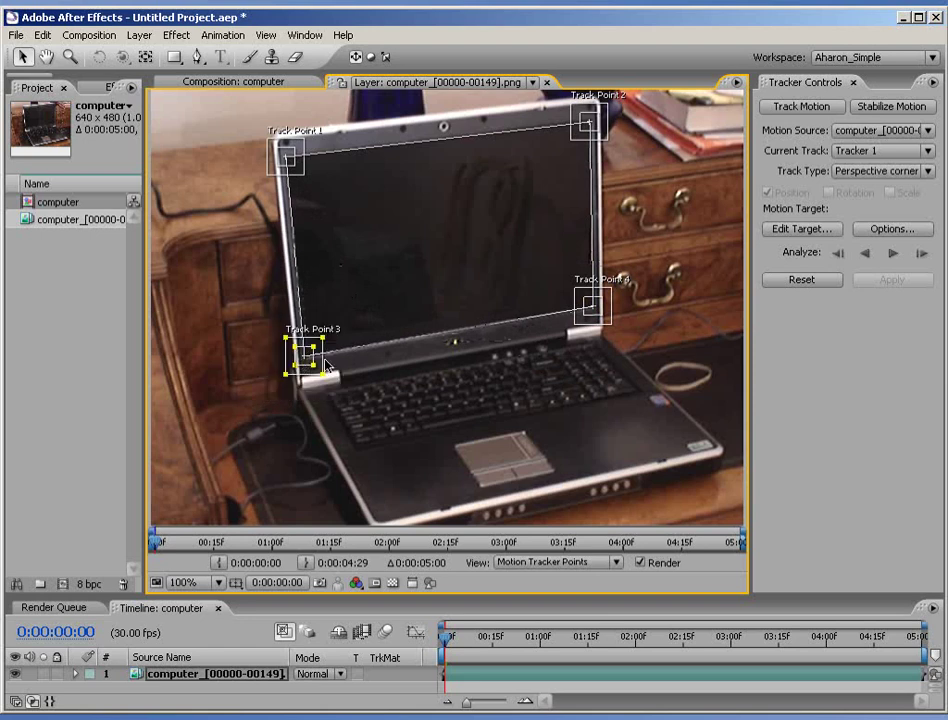
{"action": "left_click", "coordinate": [893, 254]}
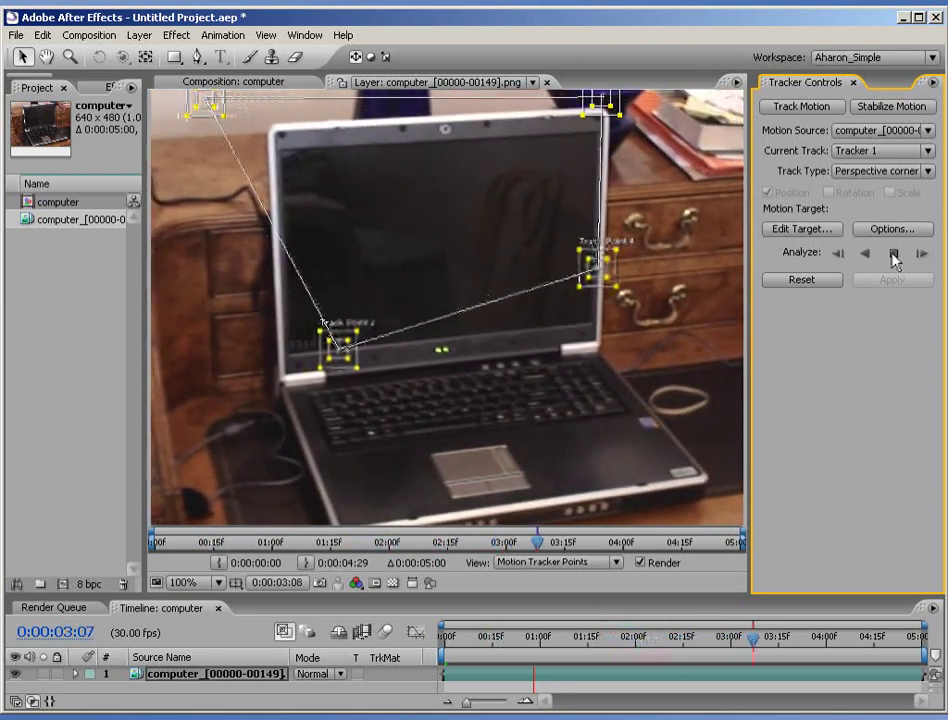
Step: Stop the perspective corner track once the points start drifting
{"action": "left_click", "coordinate": [894, 256]}
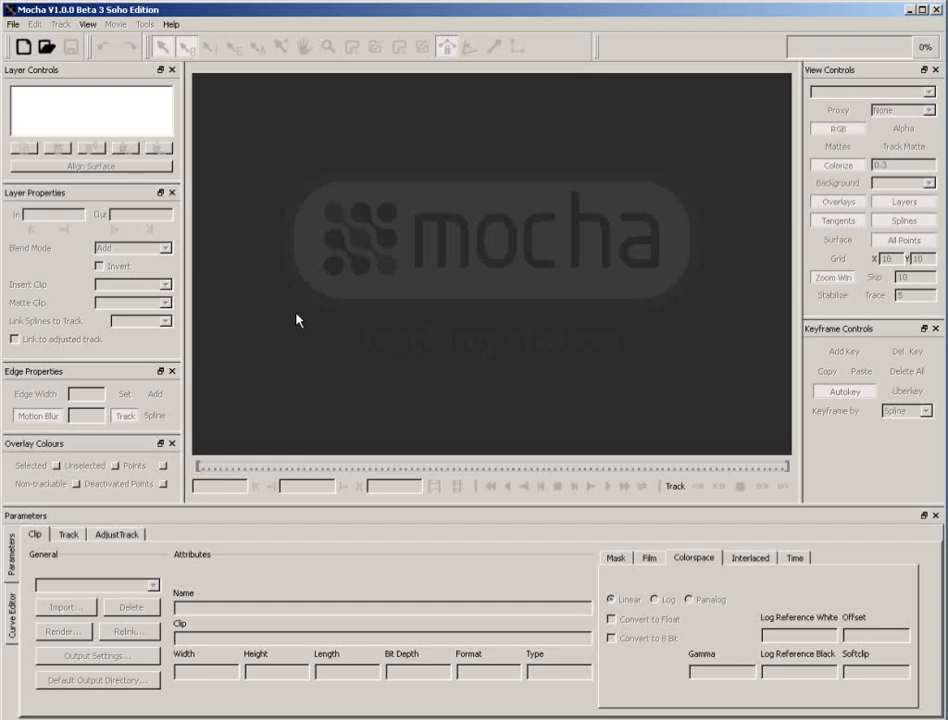
{"action": "left_click", "coordinate": [13, 24]}
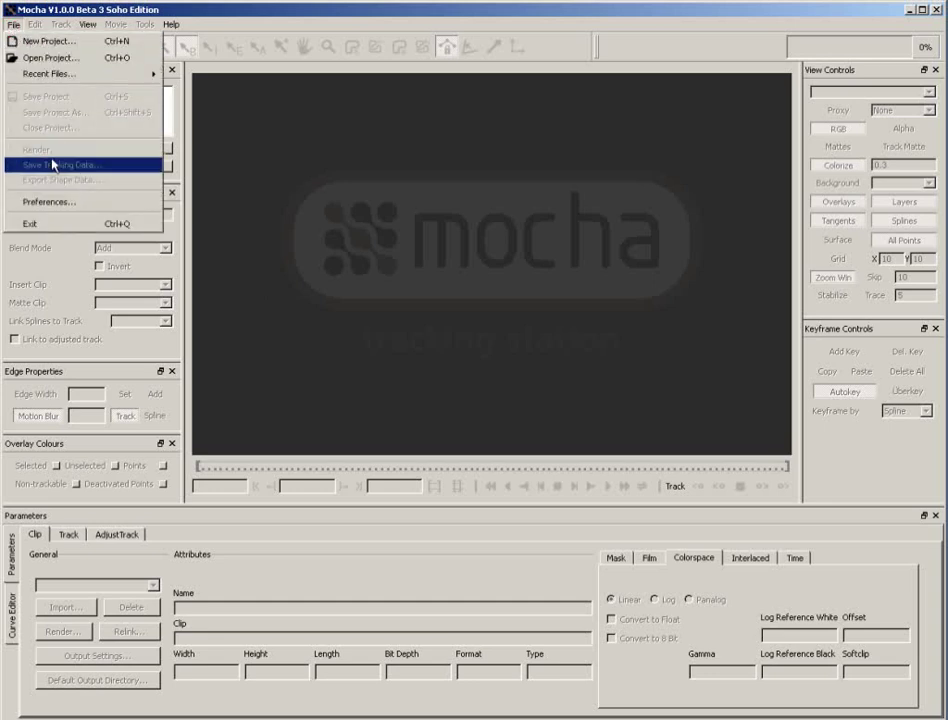
{"action": "left_click", "coordinate": [119, 204]}
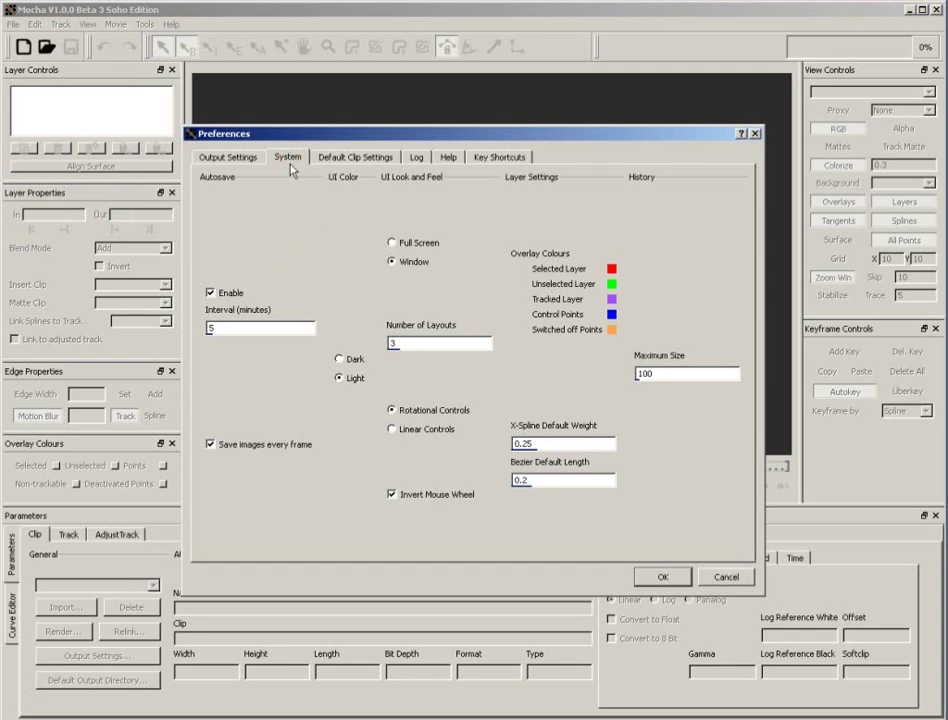
{"action": "left_click", "coordinate": [339, 378]}
{"action": "left_click", "coordinate": [662, 577]}
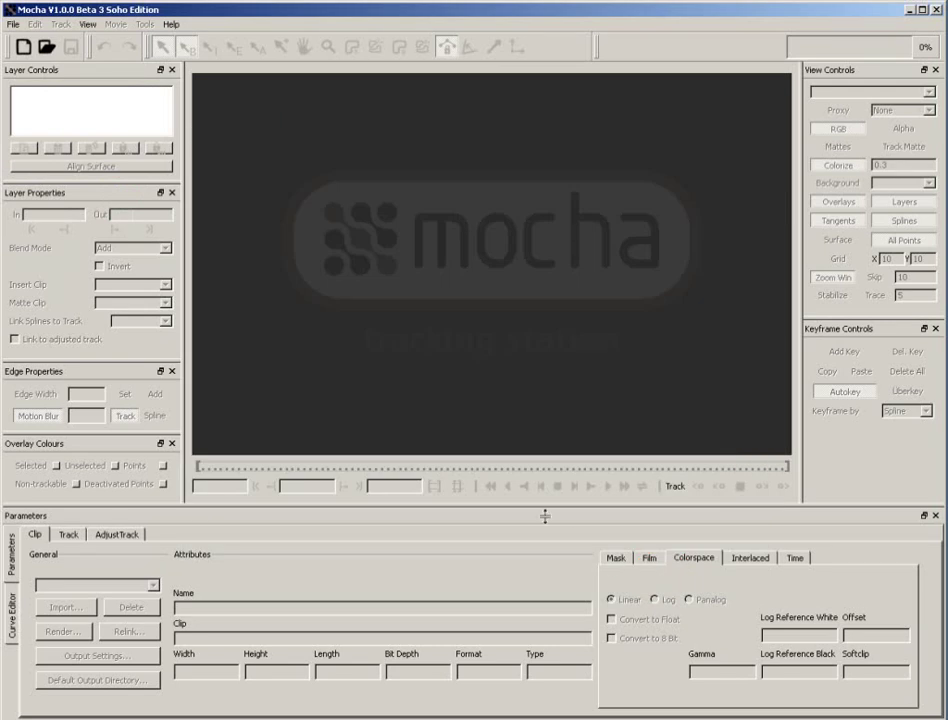
Step: Start a new Mocha project from the computer_00000.png image sequence
{"action": "left_click", "coordinate": [22, 46]}
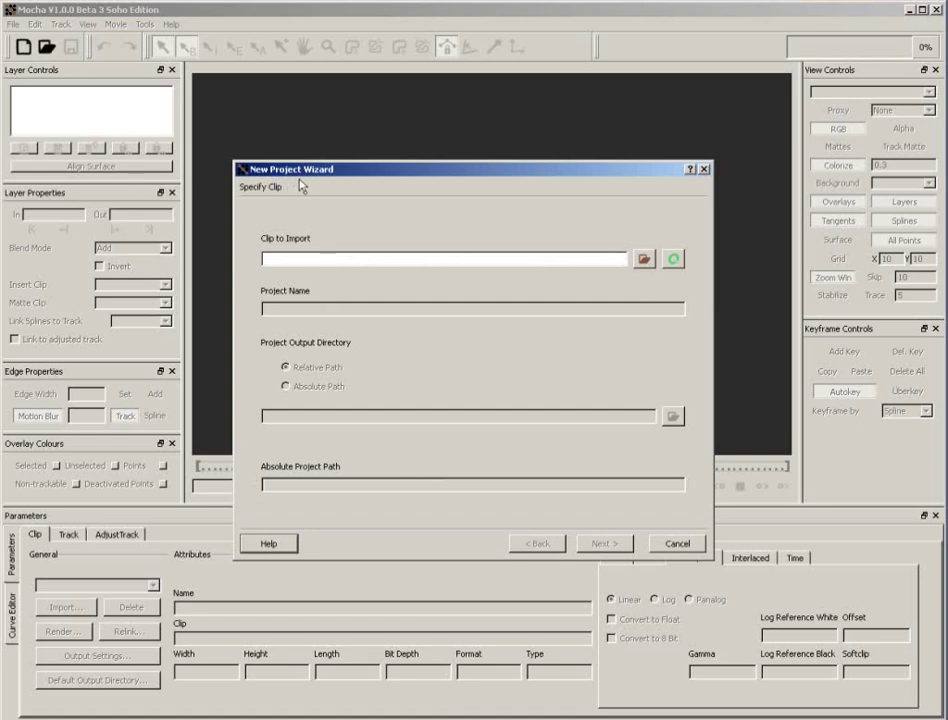
{"action": "left_click", "coordinate": [644, 260]}
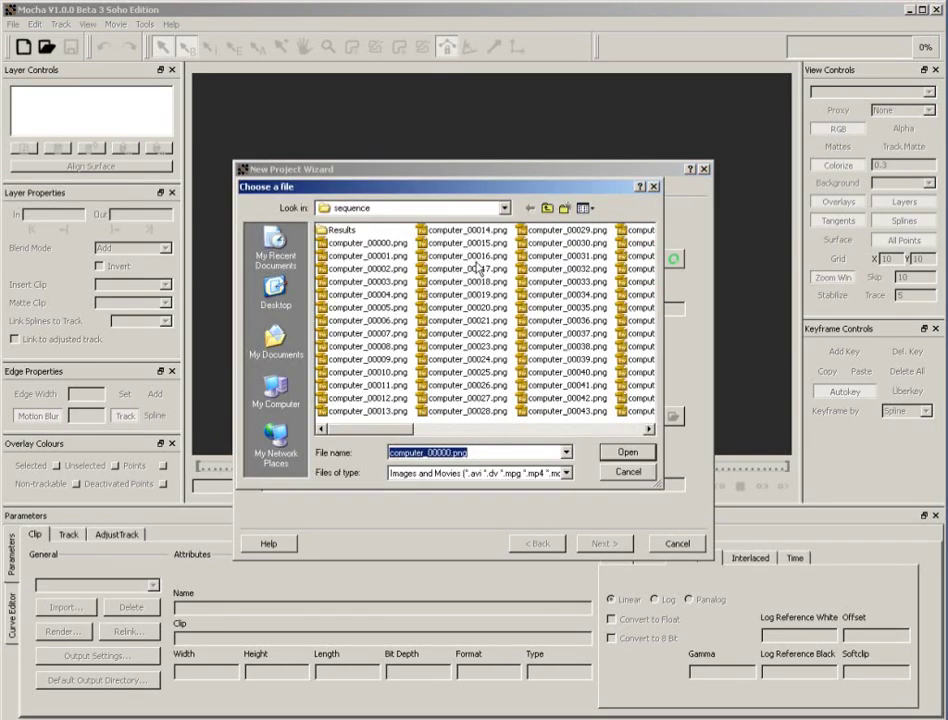
{"action": "left_click", "coordinate": [357, 243]}
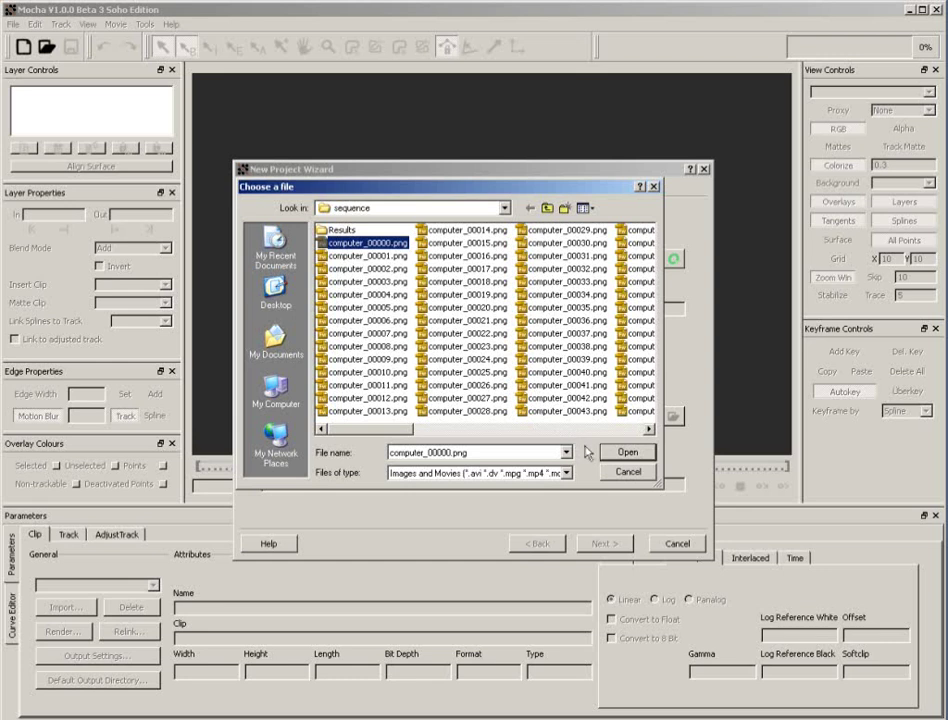
{"action": "left_click", "coordinate": [620, 452]}
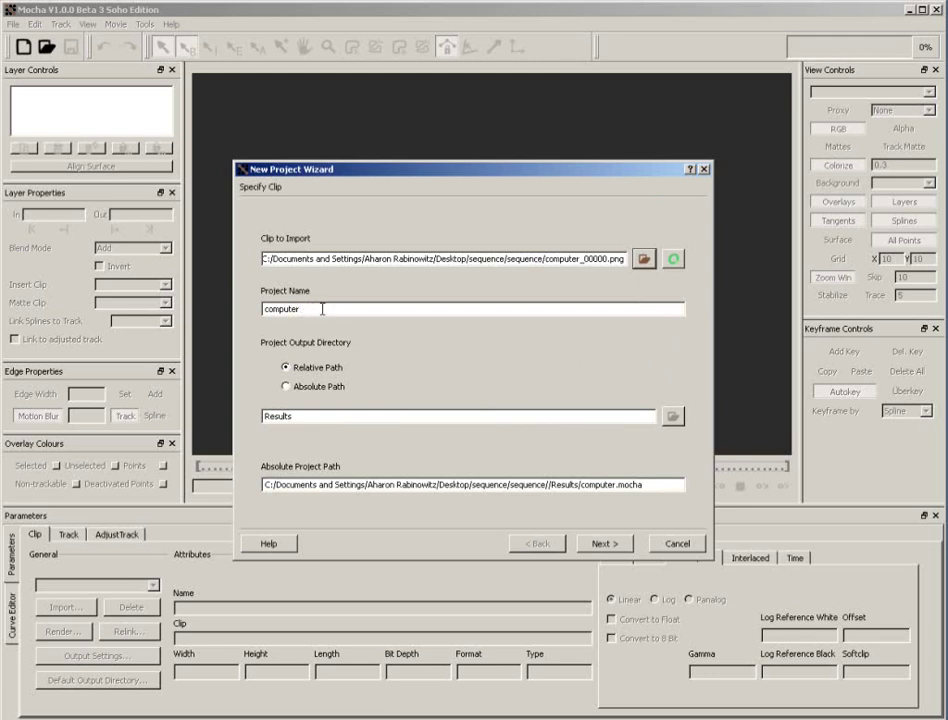
Step: Name the project computer and set its absolute output path to the Desktop
{"action": "left_click_drag", "start_coordinate": [316, 309], "coordinate": [264, 309]}
{"action": "left_click", "coordinate": [287, 368]}
{"action": "left_click", "coordinate": [287, 387]}
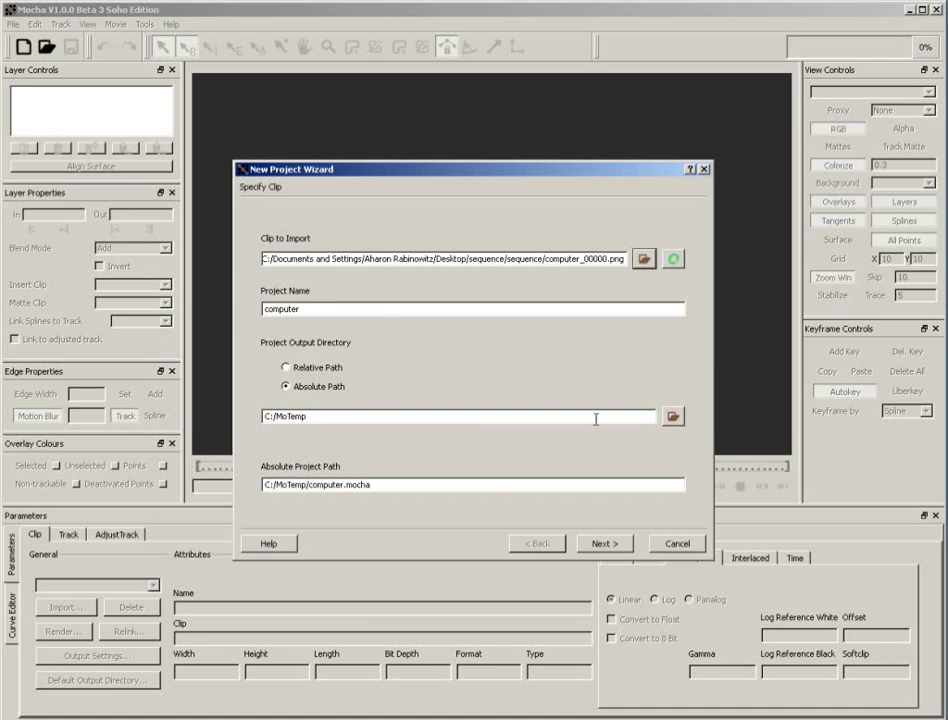
{"action": "left_click", "coordinate": [672, 416]}
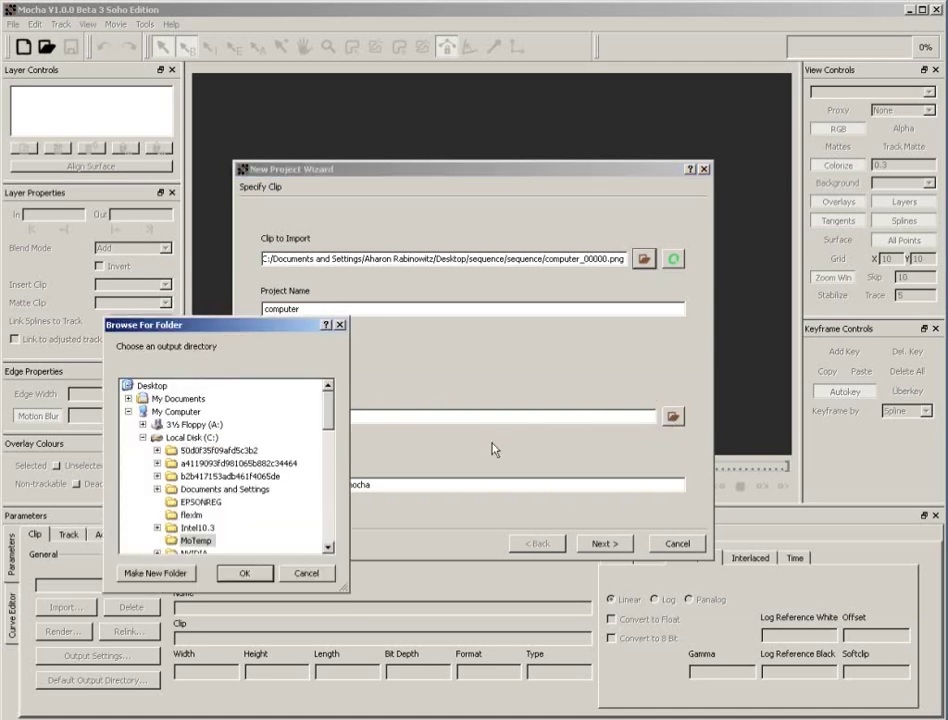
{"action": "left_click", "coordinate": [154, 387]}
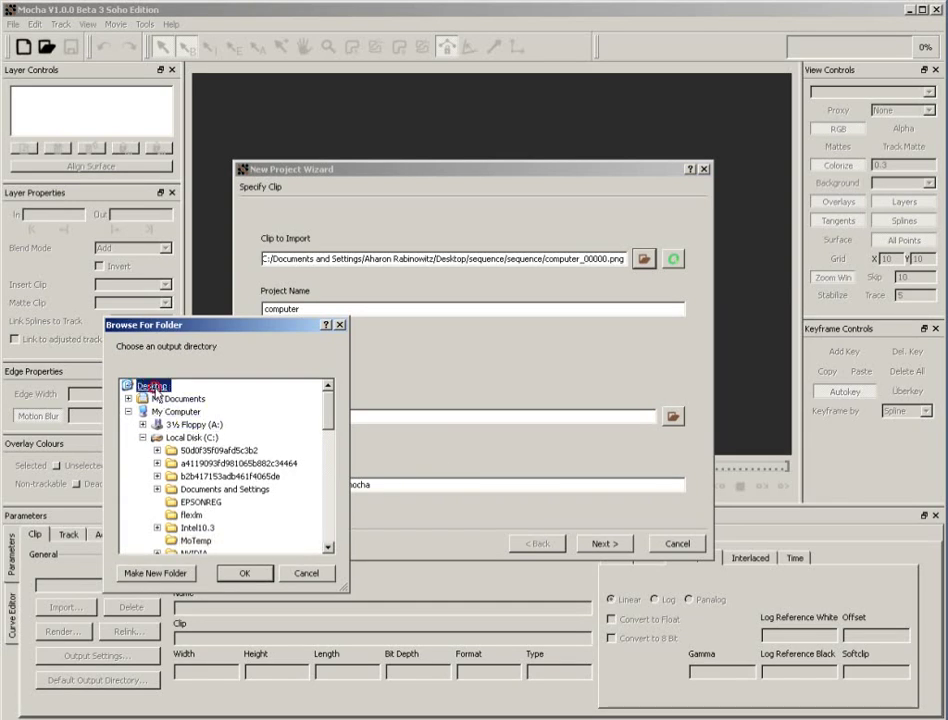
{"action": "left_click", "coordinate": [241, 570]}
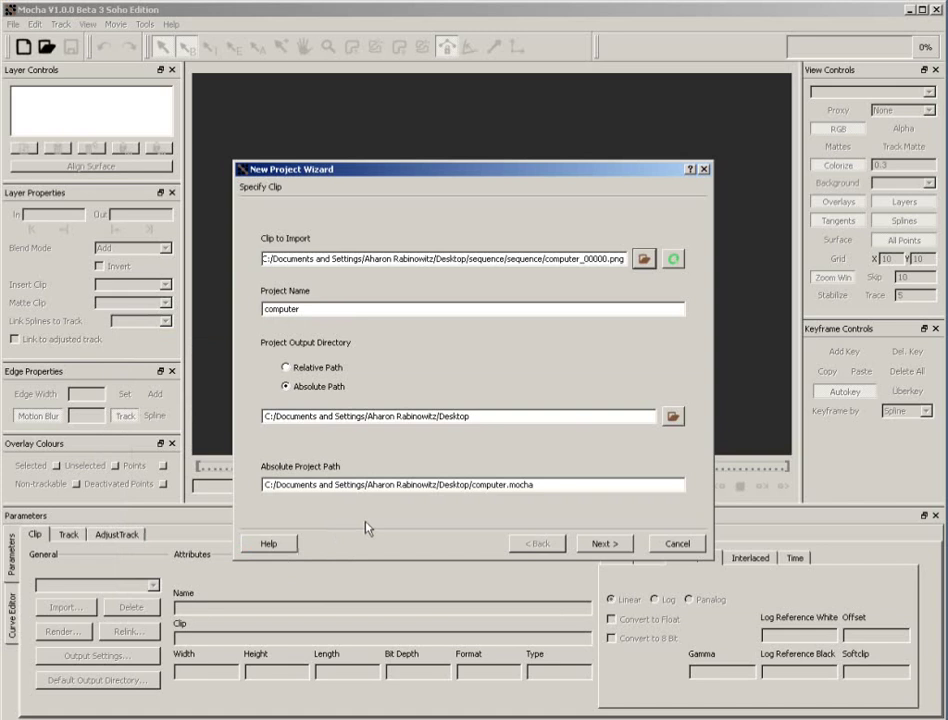
{"action": "left_click", "coordinate": [603, 543]}
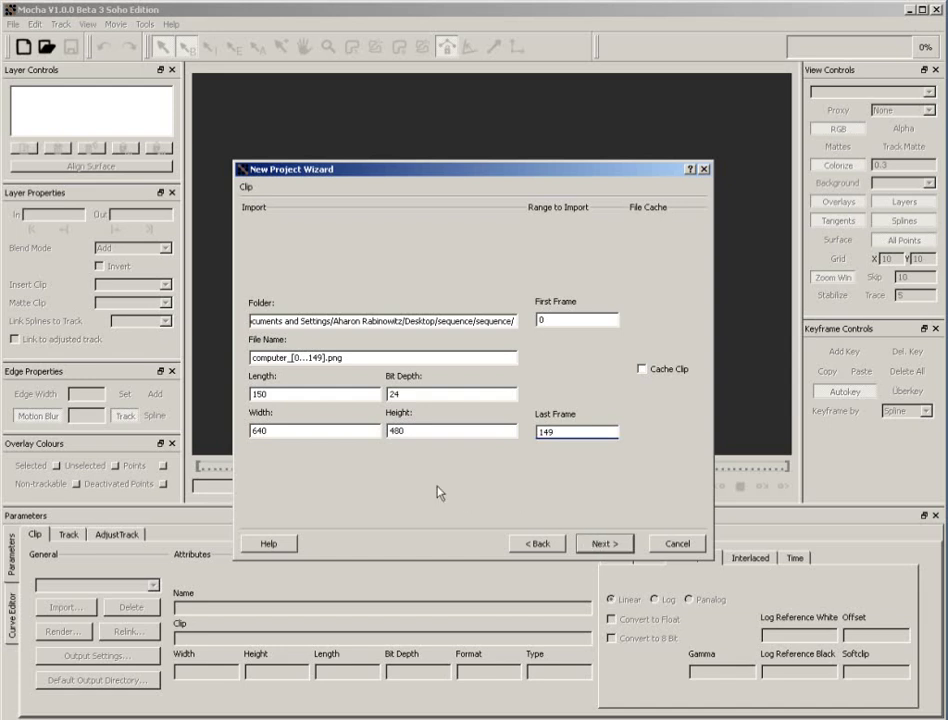
Step: Leave Separate Fields off, set the frame rate to 30 fps, and finish the project
{"action": "double_click", "coordinate": [296, 393]}
{"action": "left_click", "coordinate": [603, 542]}
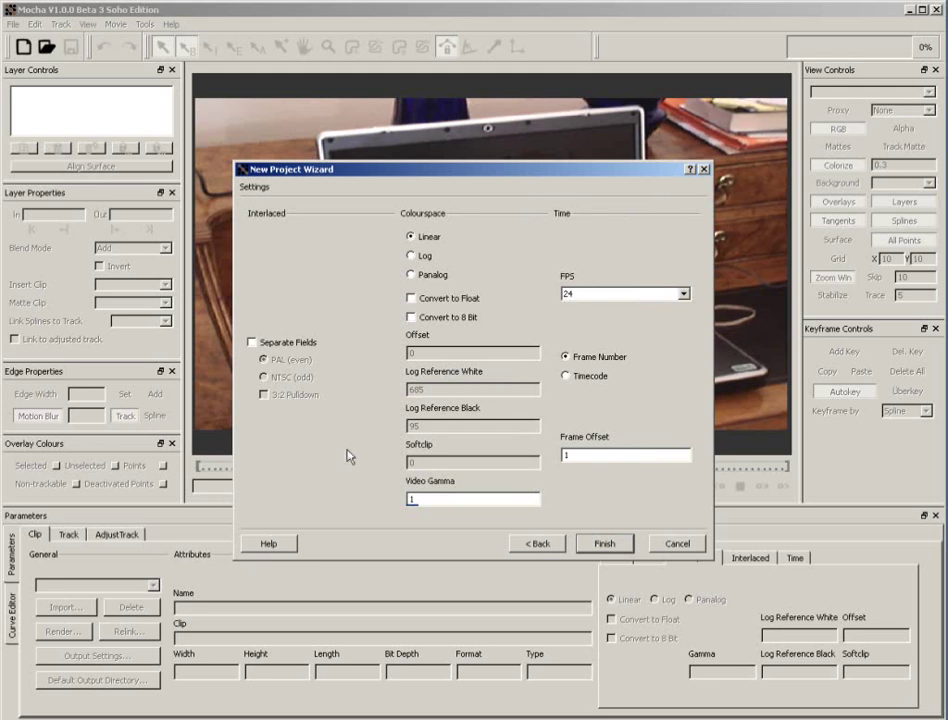
{"action": "left_click", "coordinate": [252, 342]}
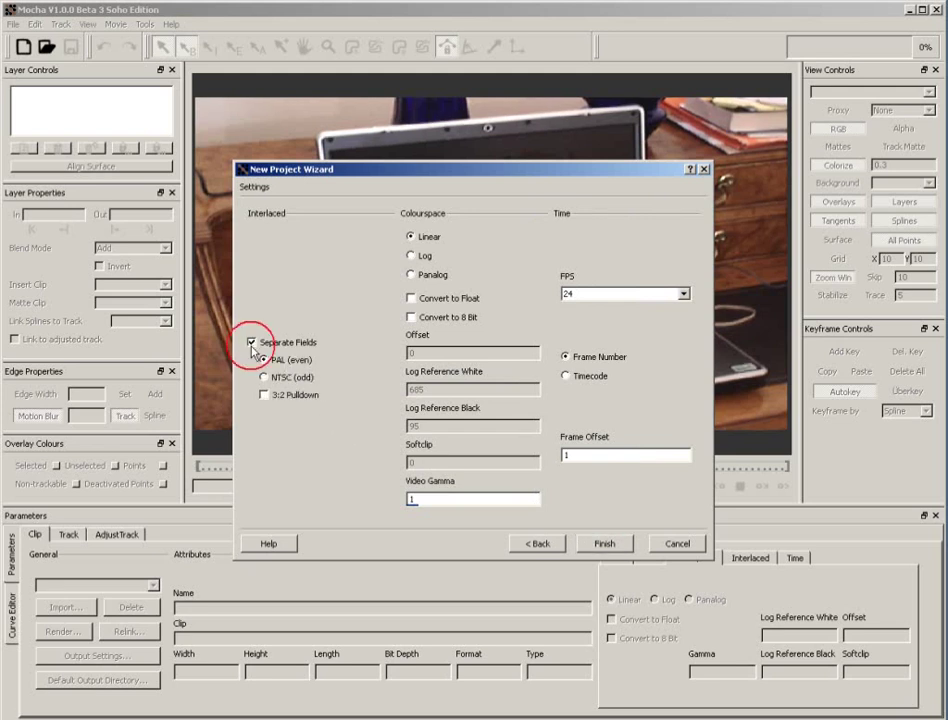
{"action": "left_click", "coordinate": [264, 377]}
{"action": "left_click", "coordinate": [265, 396]}
{"action": "left_click", "coordinate": [265, 396]}
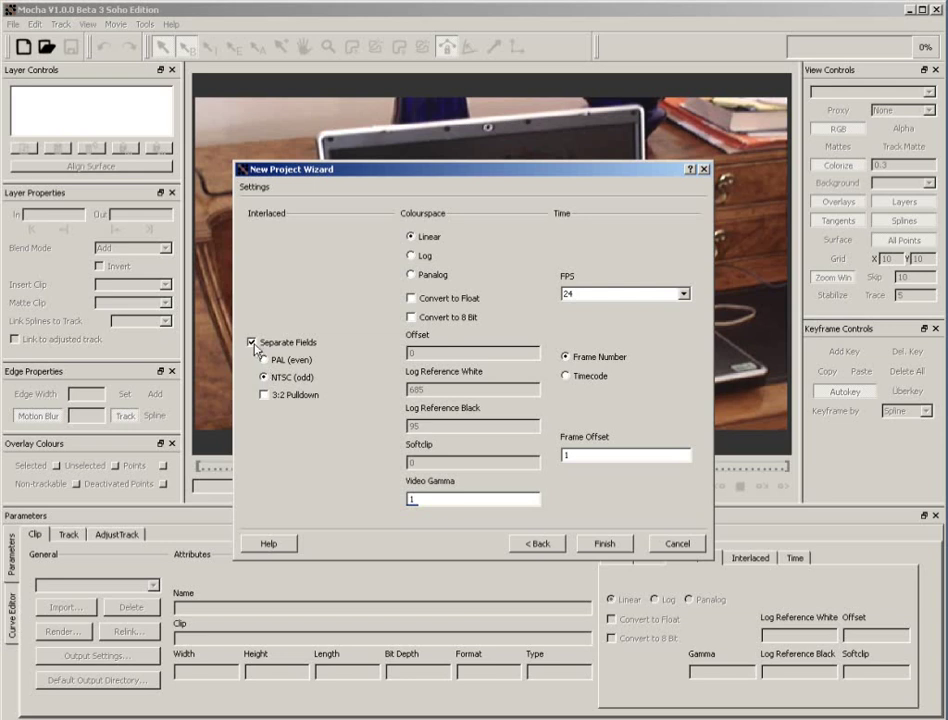
{"action": "left_click", "coordinate": [252, 343]}
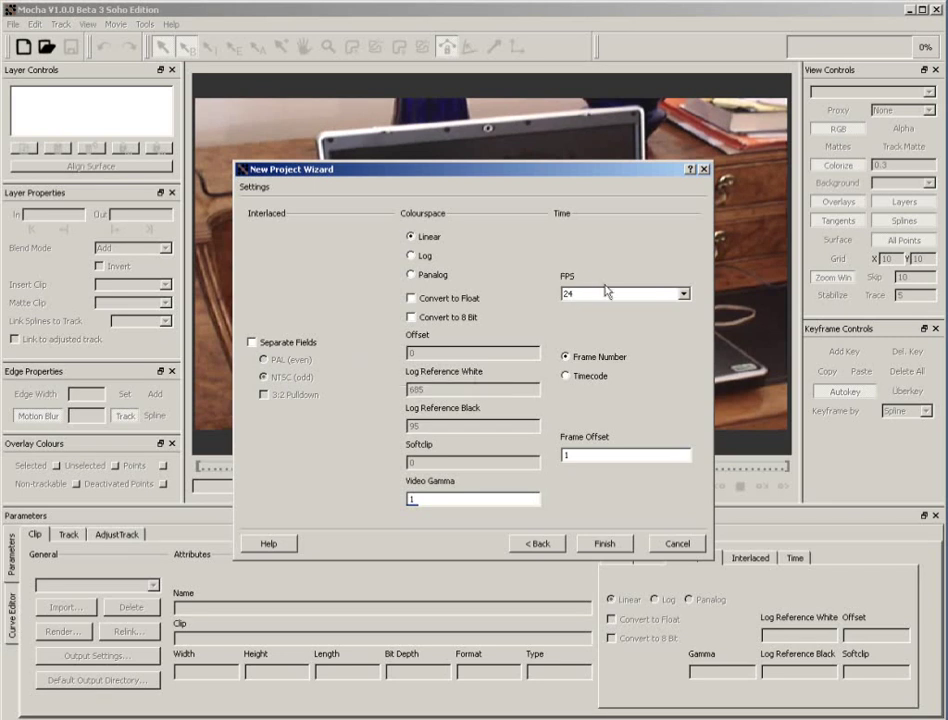
{"action": "left_click", "coordinate": [681, 294]}
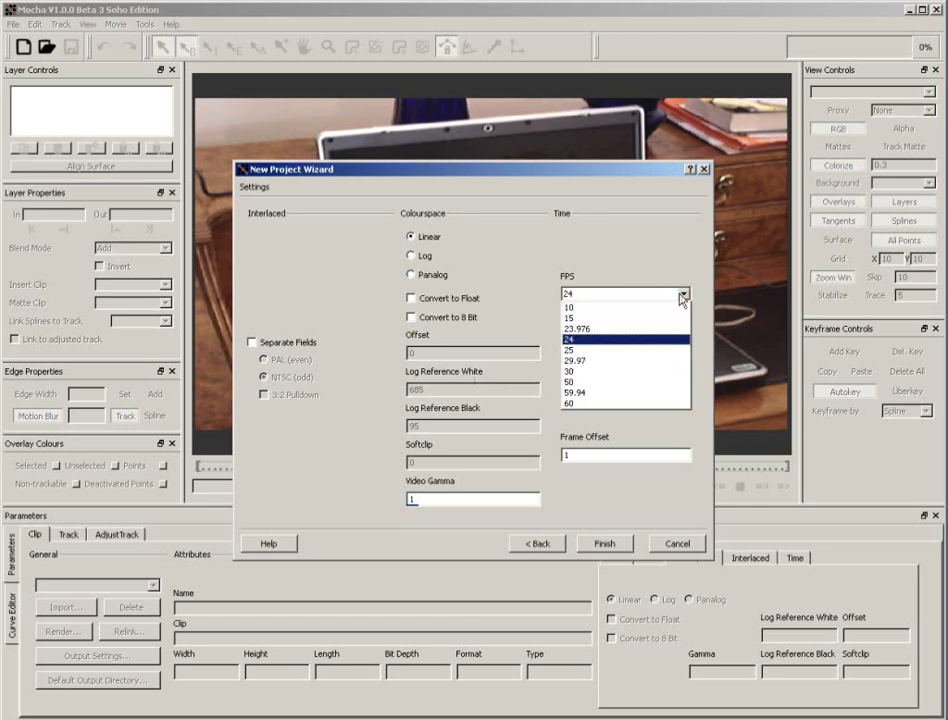
{"action": "left_click", "coordinate": [605, 375]}
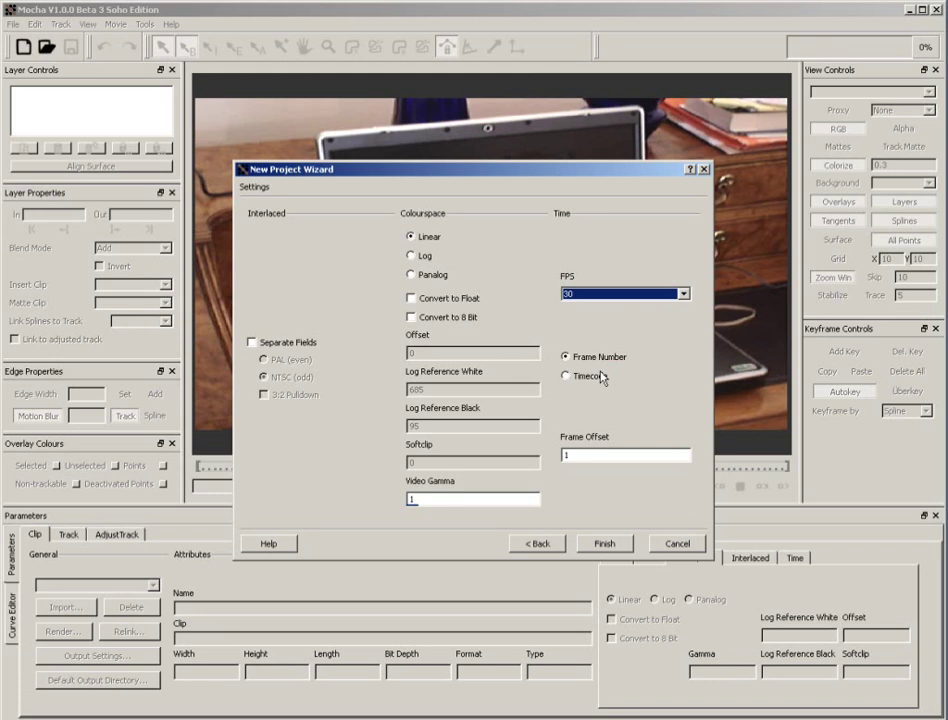
{"action": "left_click", "coordinate": [605, 542]}
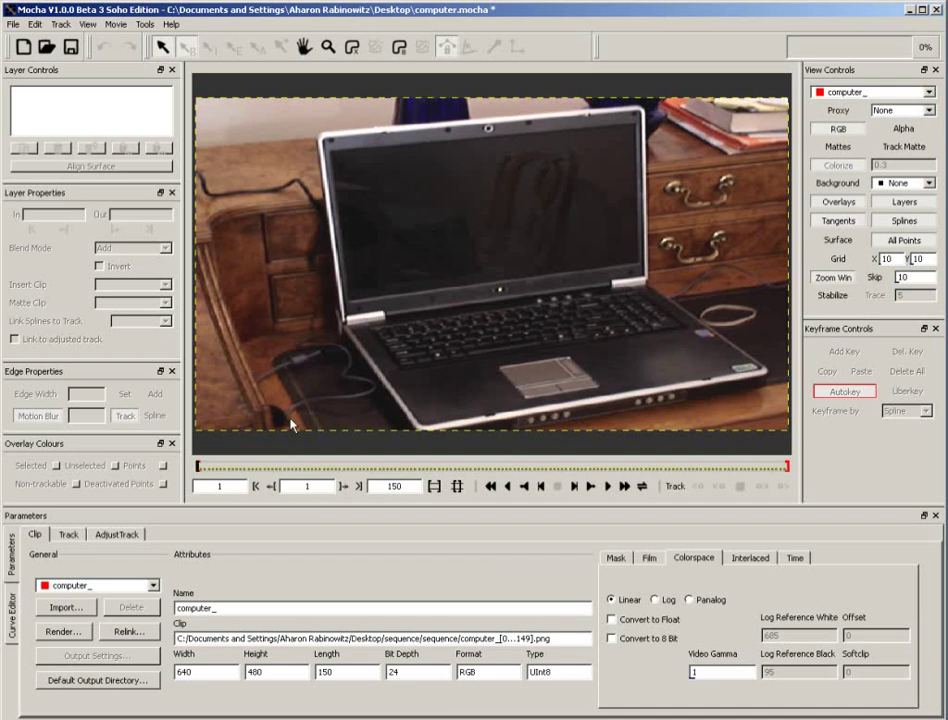
Step: Set the clip's film back format to NTSC and play the clip through
{"action": "left_click", "coordinate": [35, 534]}
{"action": "left_click", "coordinate": [650, 559]}
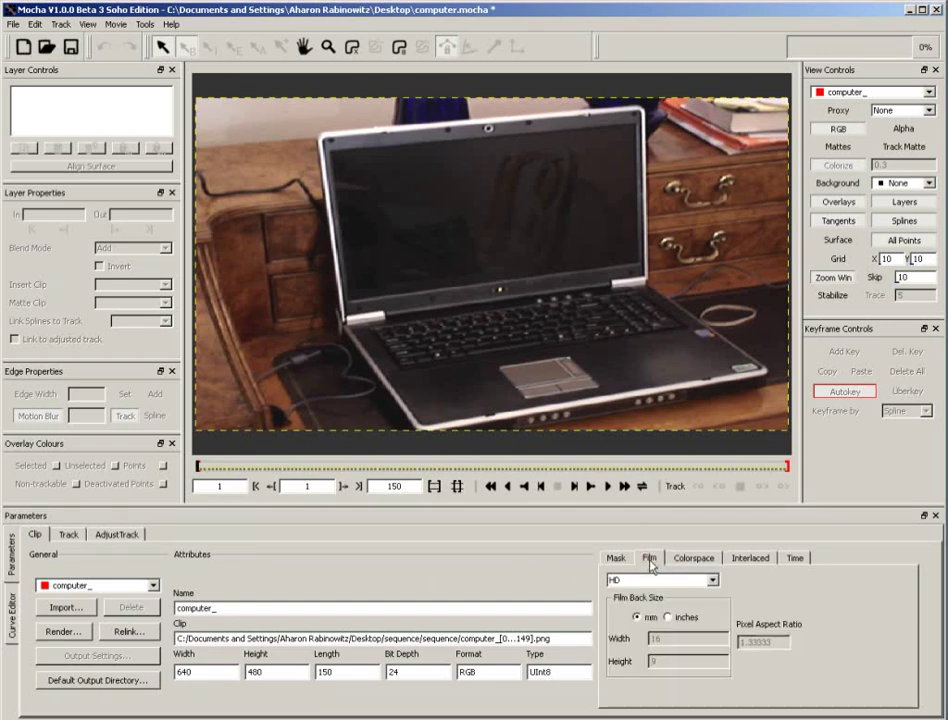
{"action": "left_click", "coordinate": [713, 580]}
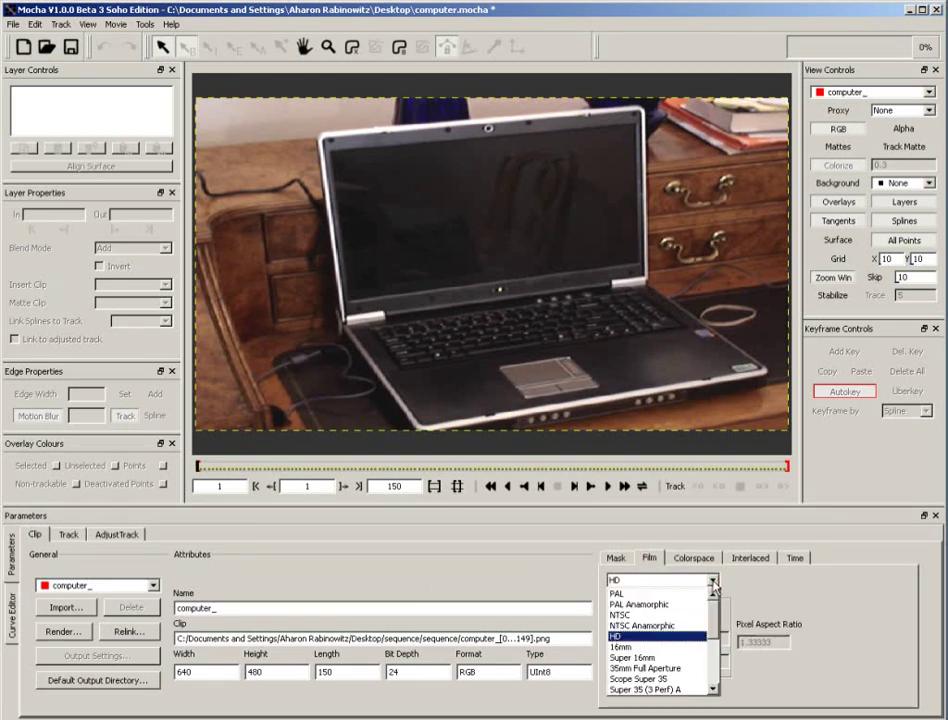
{"action": "left_click", "coordinate": [657, 615]}
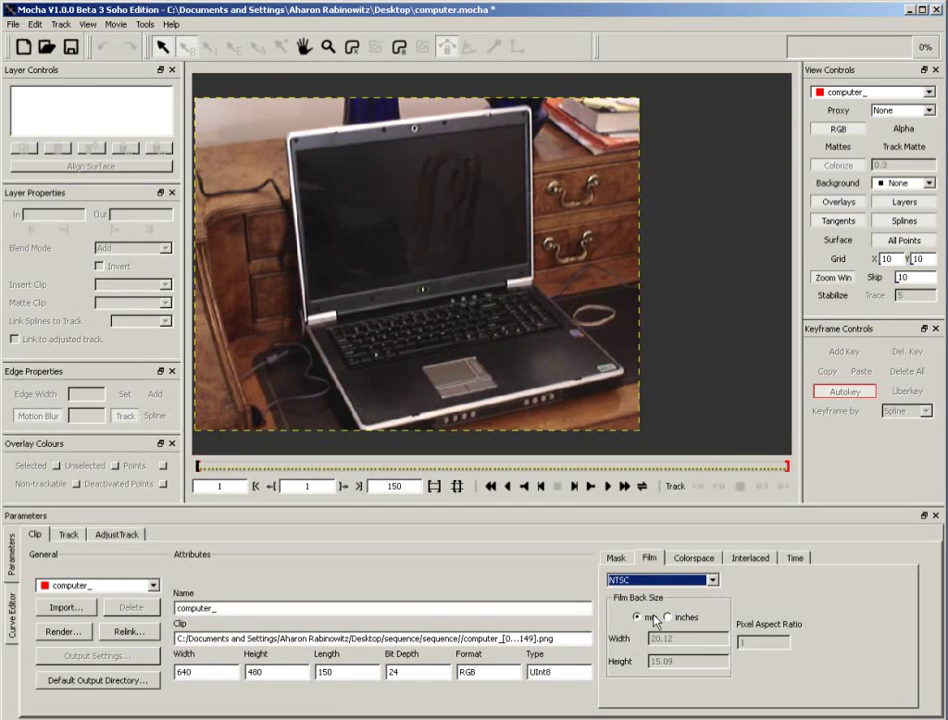
{"action": "left_click", "coordinate": [606, 487]}
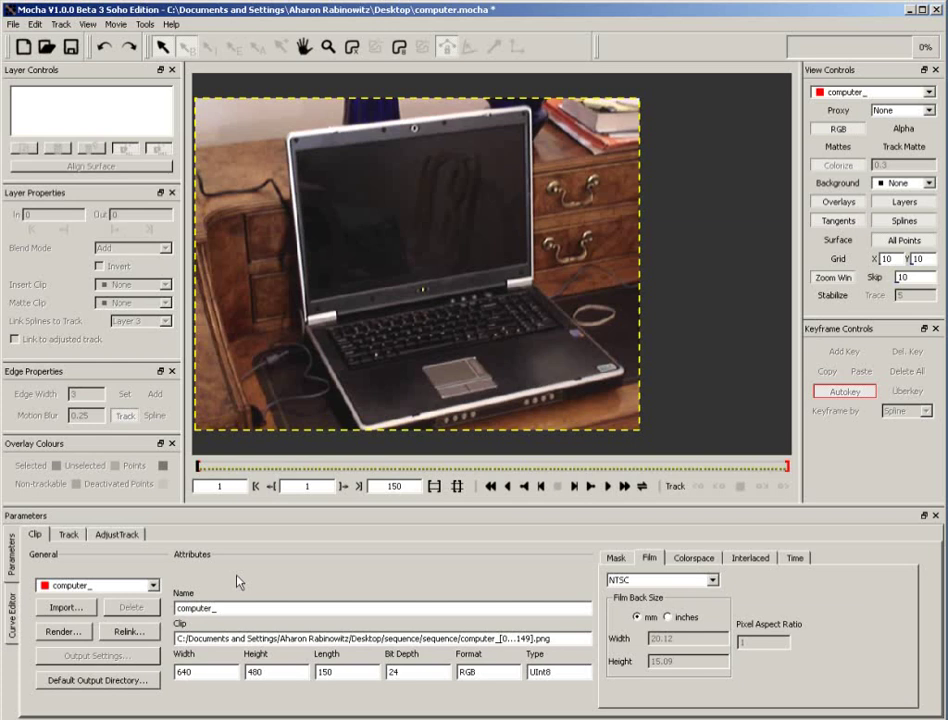
Step: Check the tracking parameters, preview a later frame, and select the spline drawing tool
{"action": "left_click", "coordinate": [70, 535]}
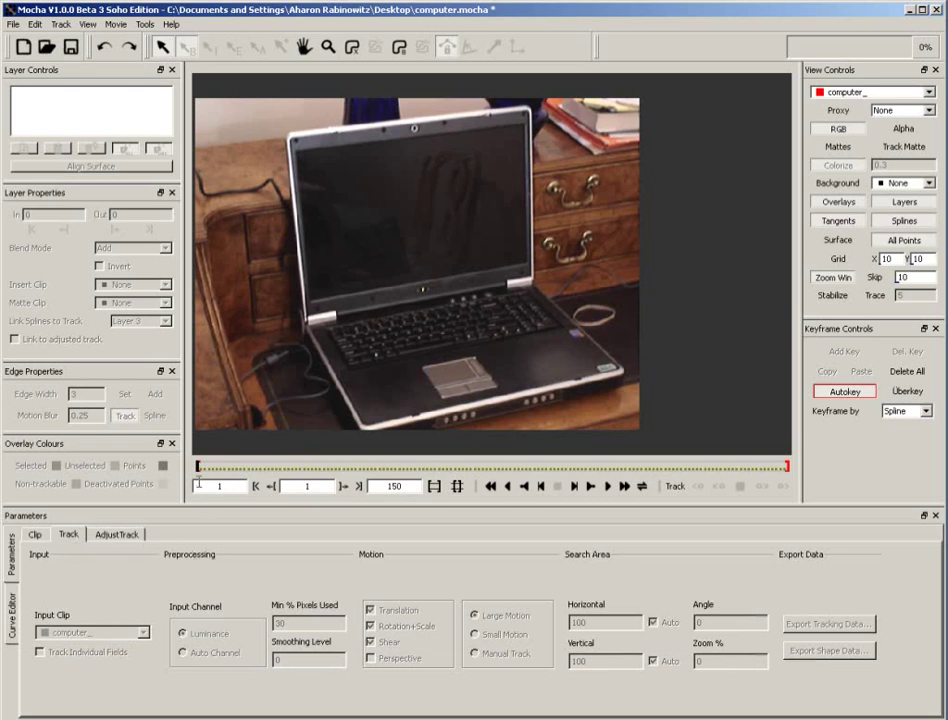
{"action": "mouse_move", "coordinate": [198, 467]}
{"action": "left_mouse_down"}
{"action": "mouse_move", "coordinate": [272, 467]}
{"action": "mouse_move", "coordinate": [197, 467]}
{"action": "left_mouse_up"}
{"action": "left_click", "coordinate": [352, 48]}
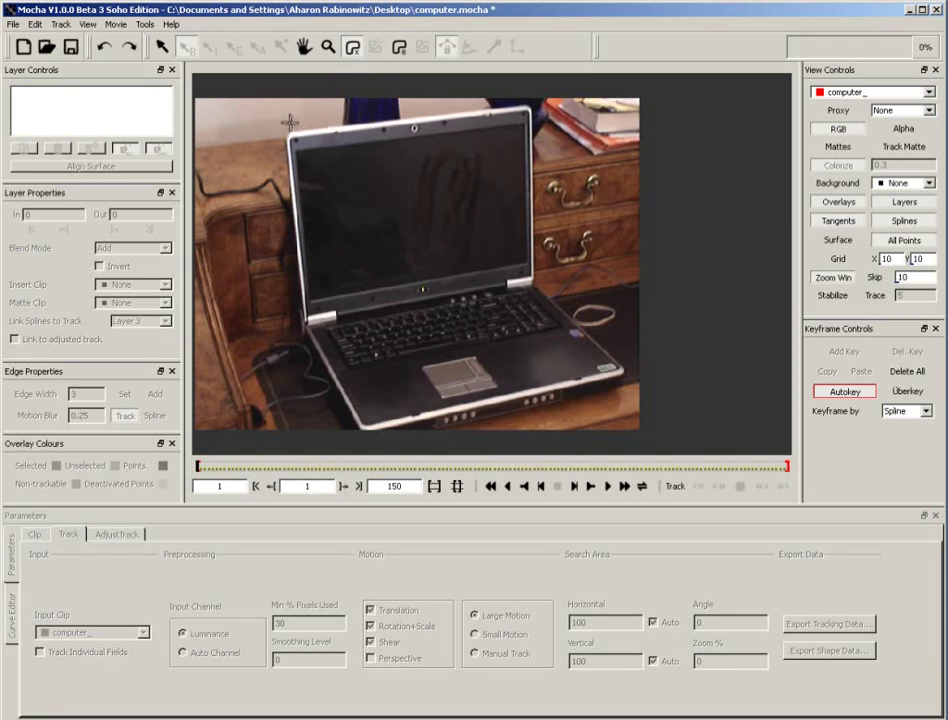
Step: Trace Layer 5 spline points along the lid's top, right side, hinge and left edge
{"action": "left_click_drag", "start_coordinate": [288, 123], "coordinate": [326, 118]}
{"action": "left_click", "coordinate": [417, 108]}
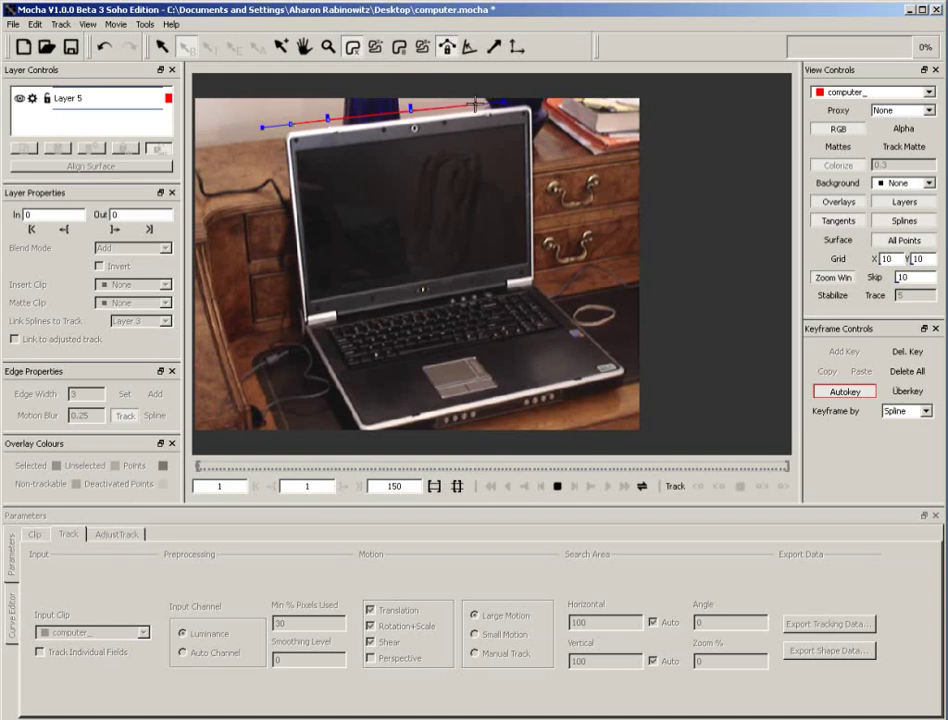
{"action": "left_click", "coordinate": [511, 99]}
{"action": "left_click_drag", "start_coordinate": [511, 99], "coordinate": [540, 101]}
{"action": "left_click_drag", "start_coordinate": [540, 166], "coordinate": [491, 300]}
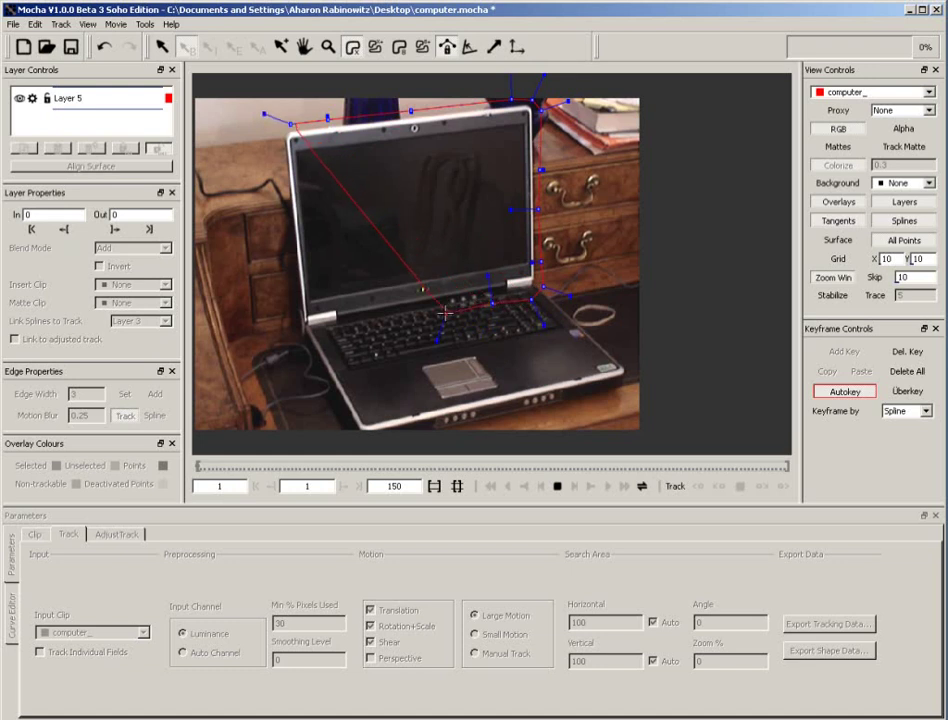
{"action": "left_click", "coordinate": [427, 316]}
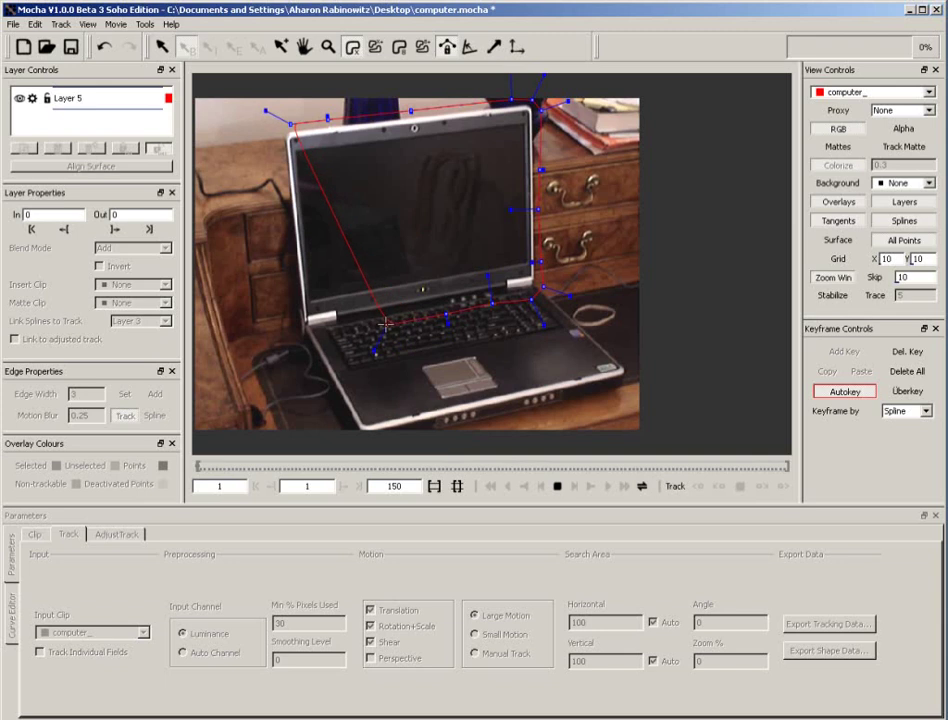
{"action": "left_click", "coordinate": [386, 325]}
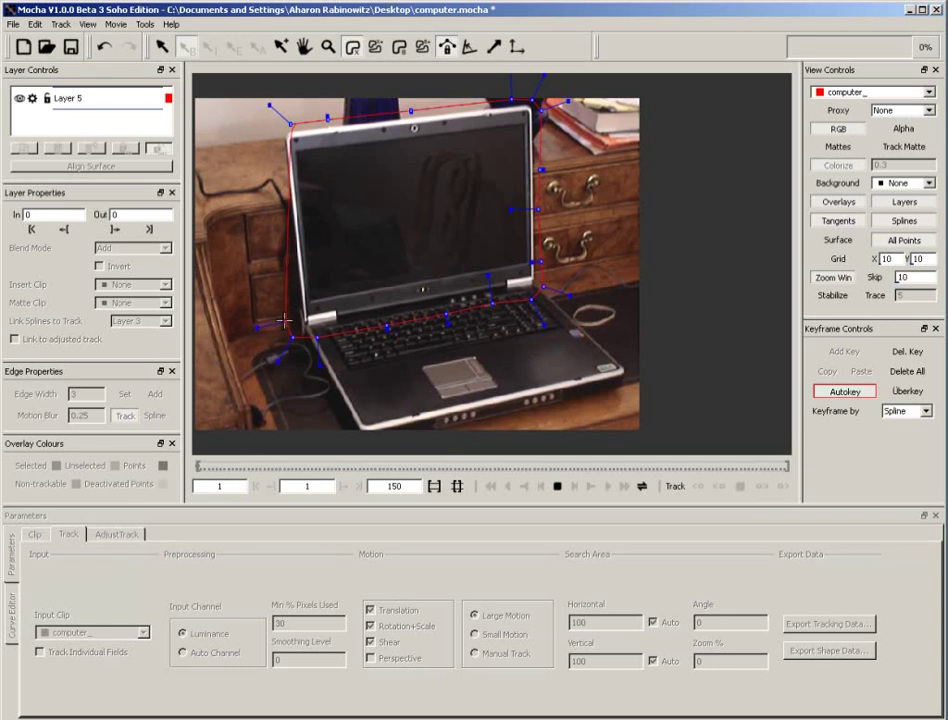
{"action": "left_click", "coordinate": [273, 240]}
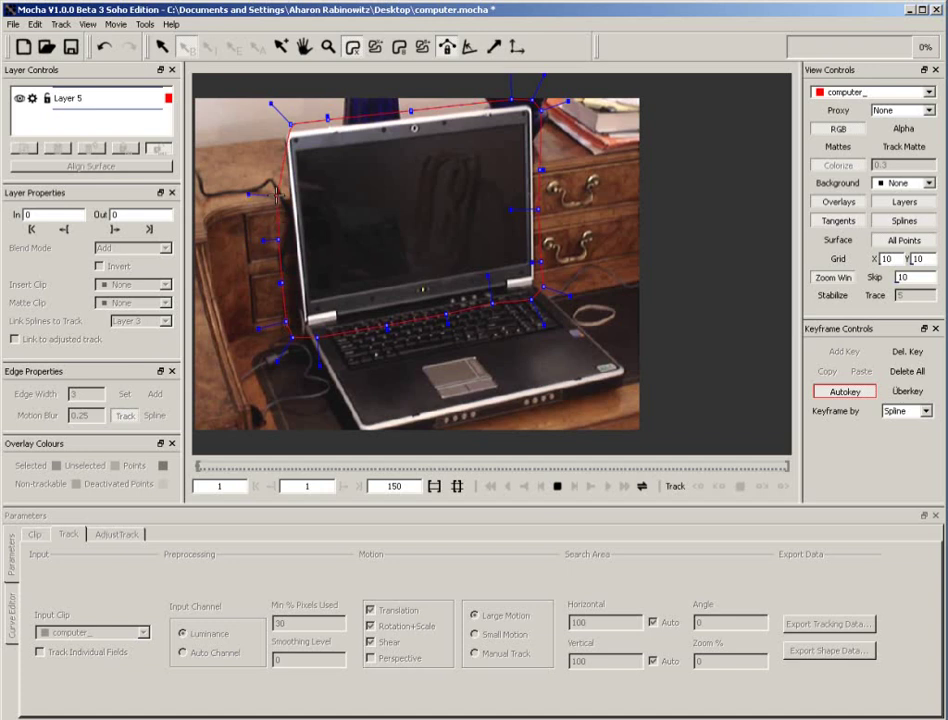
Step: Add a final point higher on the left edge to close the outline, then scrub to check it
{"action": "left_click", "coordinate": [278, 200]}
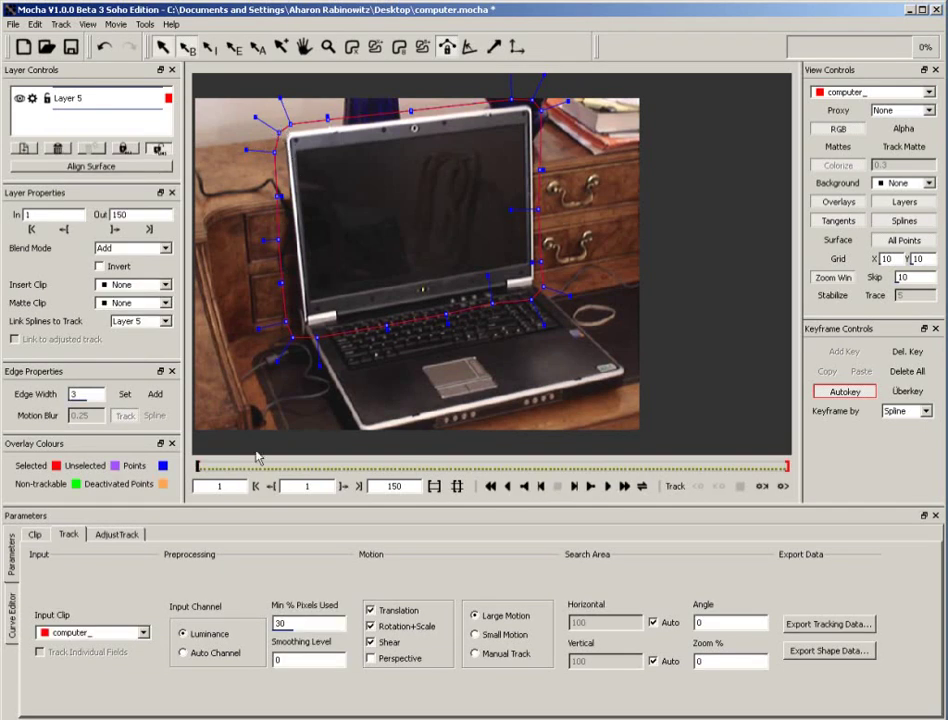
{"action": "mouse_move", "coordinate": [199, 466]}
{"action": "left_mouse_down"}
{"action": "mouse_move", "coordinate": [381, 466]}
{"action": "mouse_move", "coordinate": [198, 466]}
{"action": "left_mouse_up"}
Step: Add an X-spline to Layer 5 with corners at the screen's top-left, top-right and bottom-right
{"action": "left_click", "coordinate": [376, 50]}
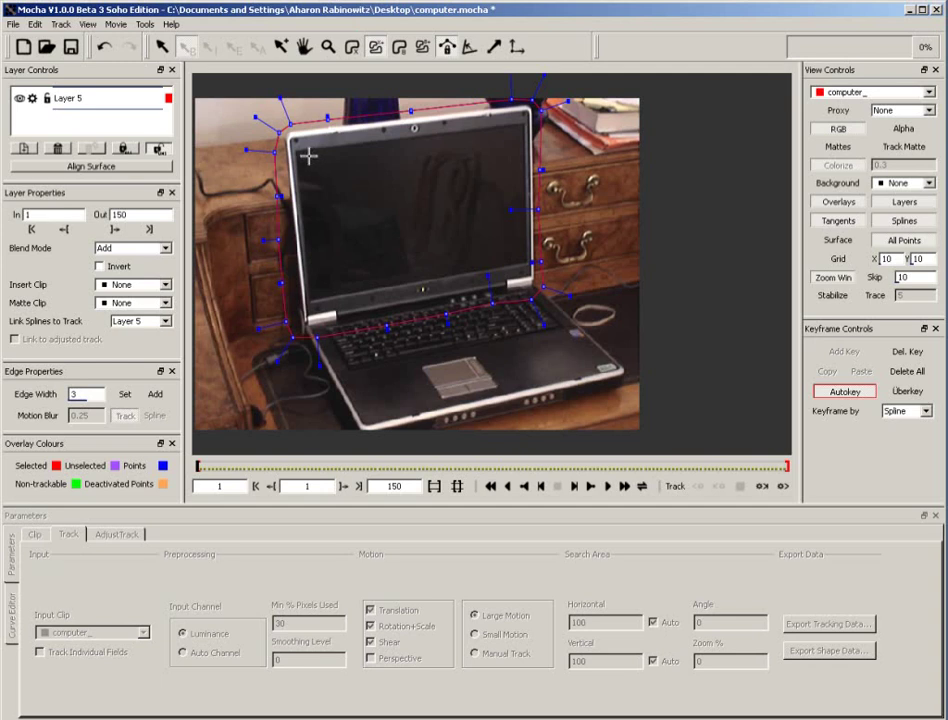
{"action": "key", "text": "shift+g"}
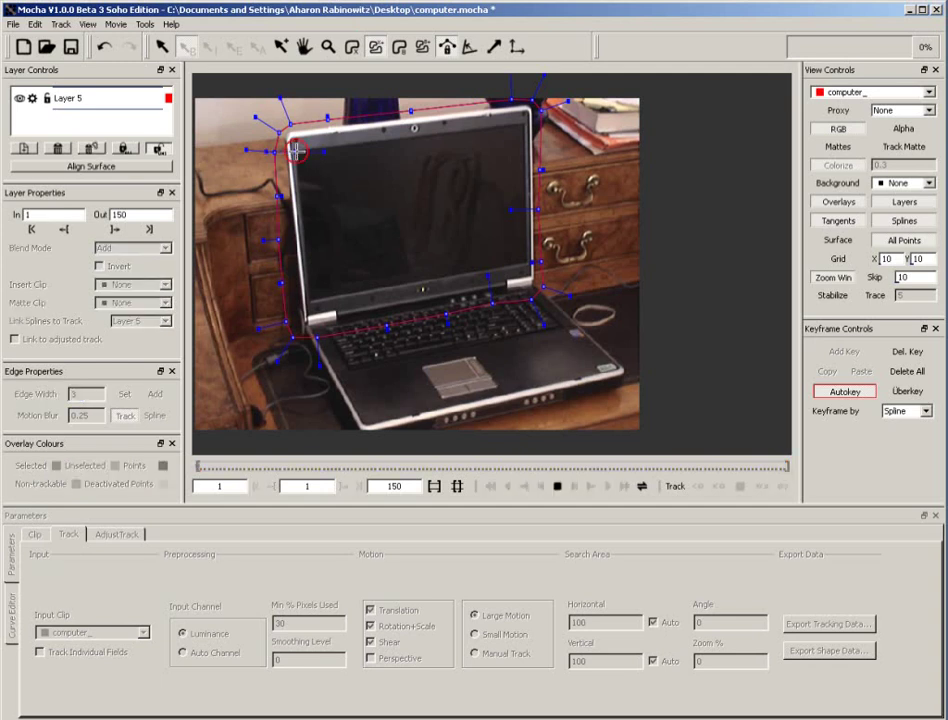
{"action": "left_click", "coordinate": [524, 121]}
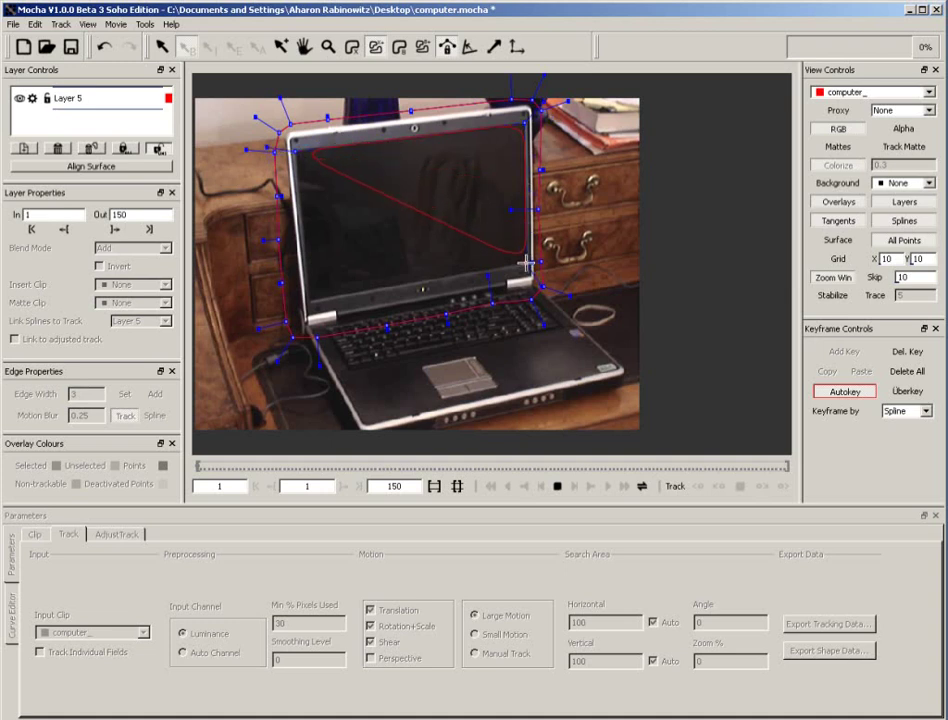
{"action": "left_click", "coordinate": [524, 263]}
Step: Close the screen spline at bottom-left, select all its points, and tighten its left and right edges
{"action": "left_click", "coordinate": [305, 280]}
{"action": "right_click", "coordinate": [305, 280]}
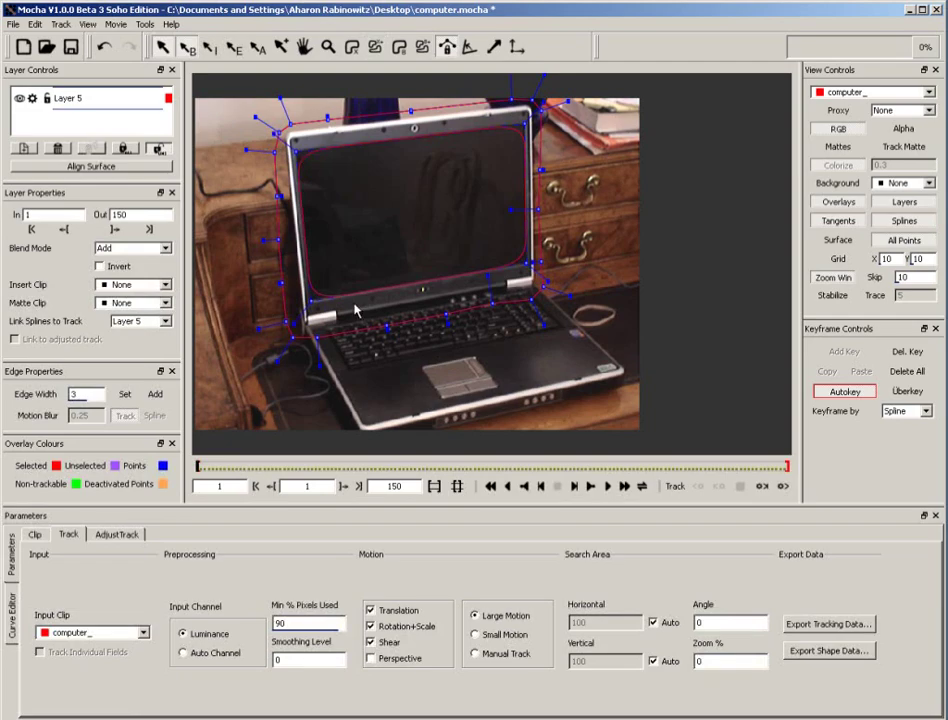
{"action": "left_click", "coordinate": [313, 300]}
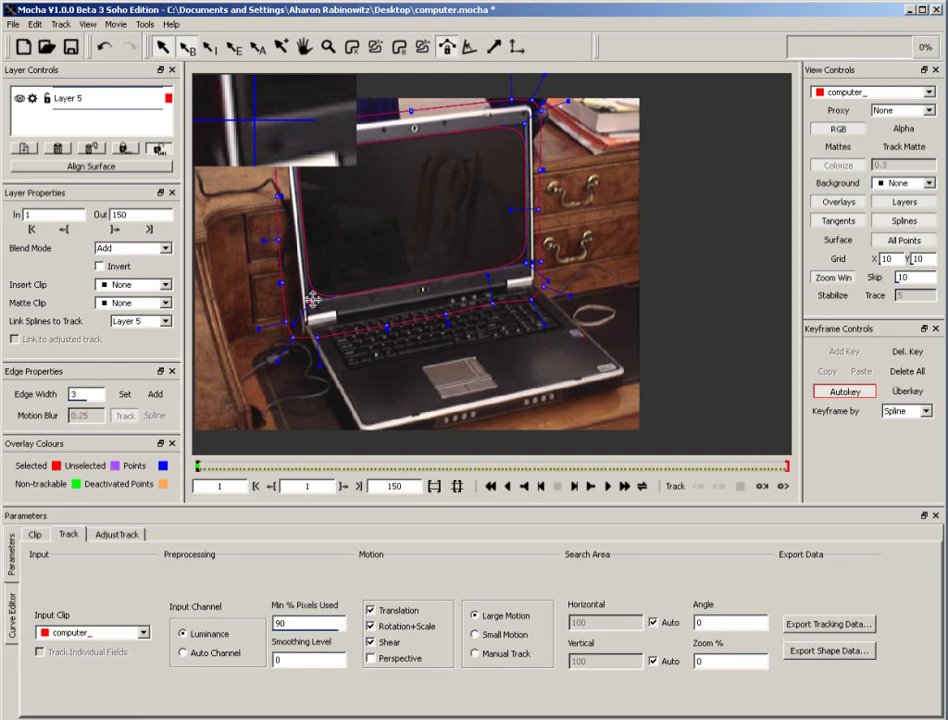
{"action": "right_click", "coordinate": [313, 300]}
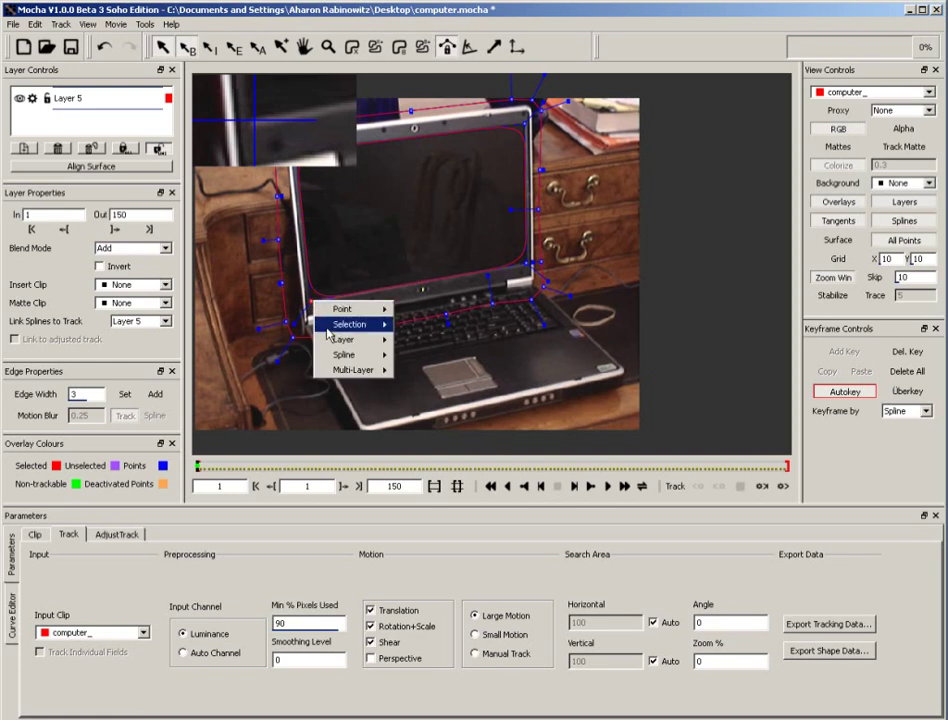
{"action": "mouse_move", "coordinate": [328, 330]}
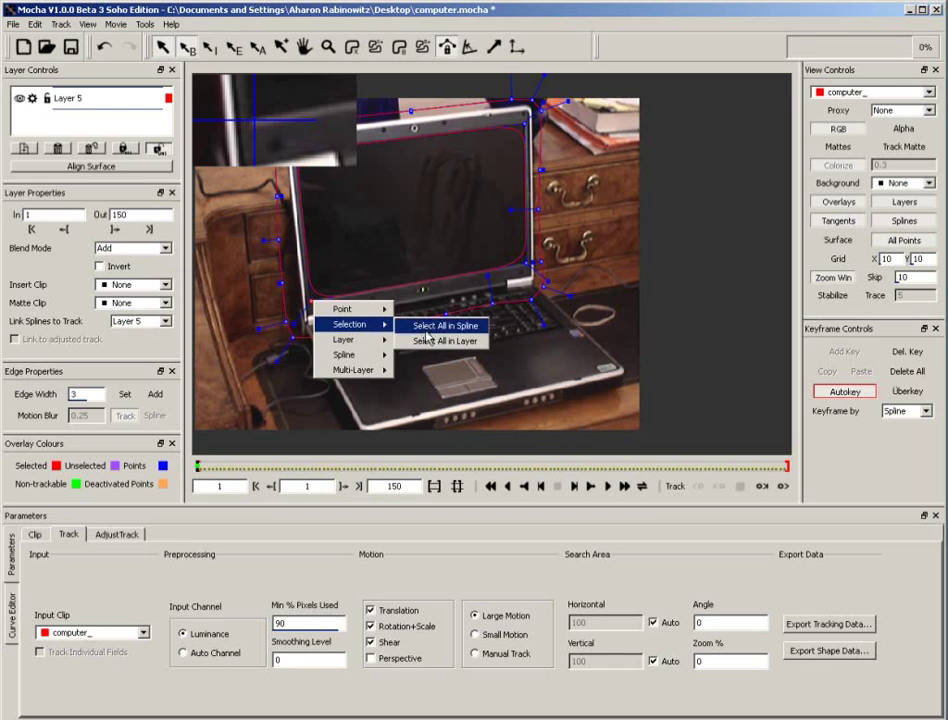
{"action": "left_click", "coordinate": [426, 331]}
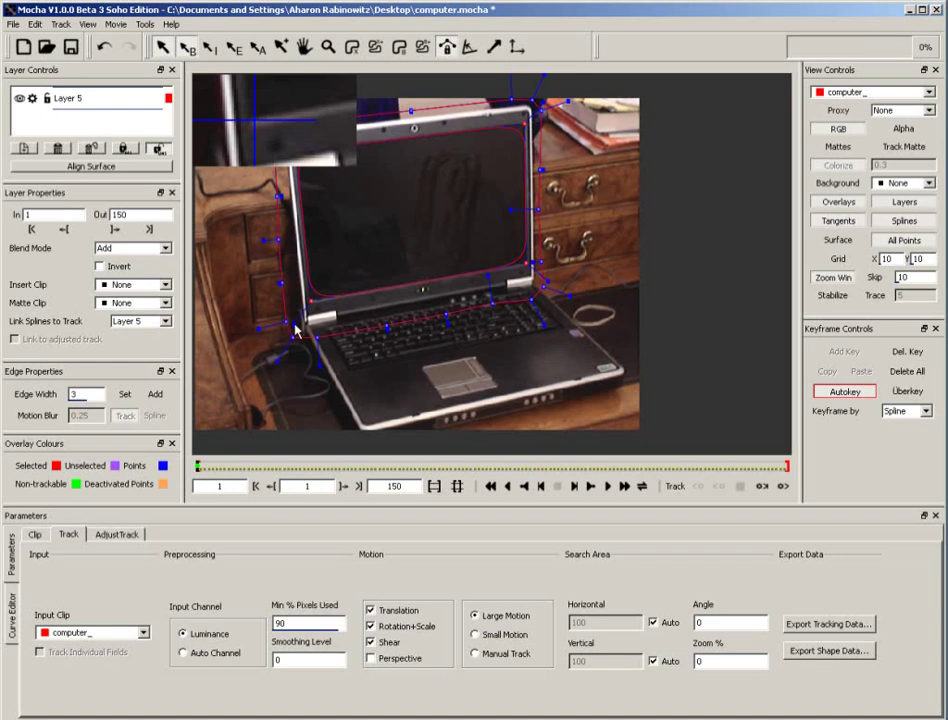
{"action": "left_click_drag", "start_coordinate": [293, 321], "coordinate": [309, 300]}
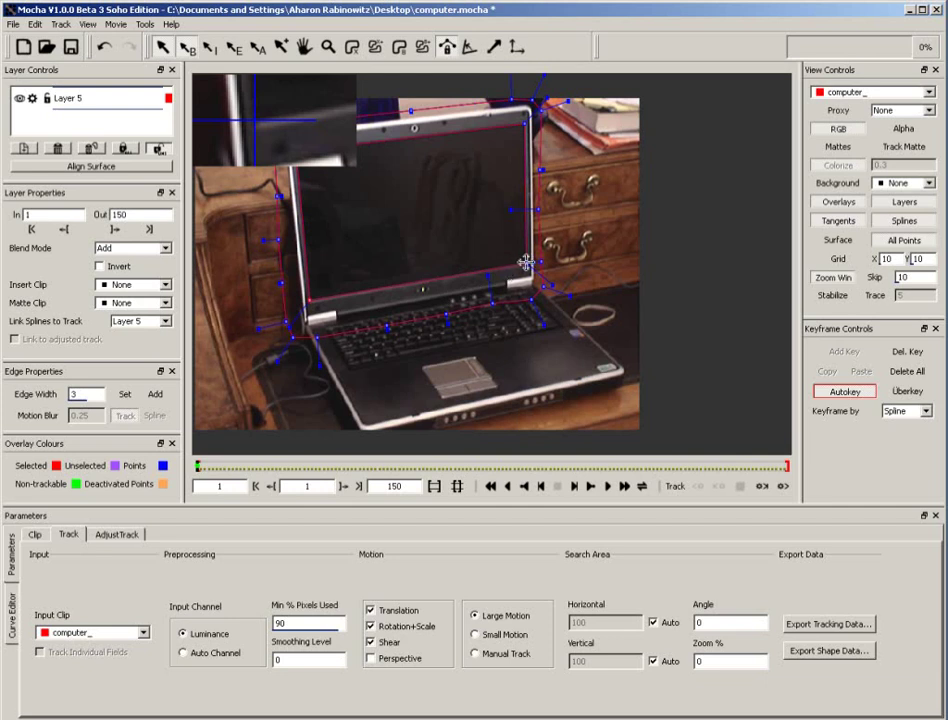
{"action": "mouse_move", "coordinate": [522, 262]}
{"action": "left_mouse_down"}
{"action": "mouse_move", "coordinate": [533, 282]}
{"action": "mouse_move", "coordinate": [523, 263]}
{"action": "left_mouse_up"}
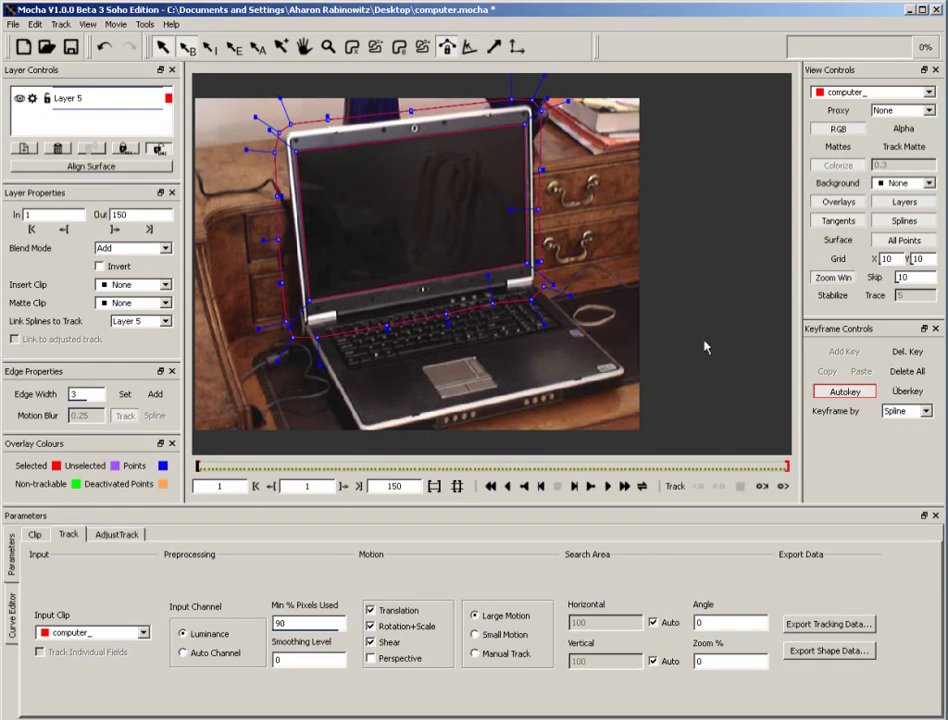
{"action": "left_click", "coordinate": [845, 150]}
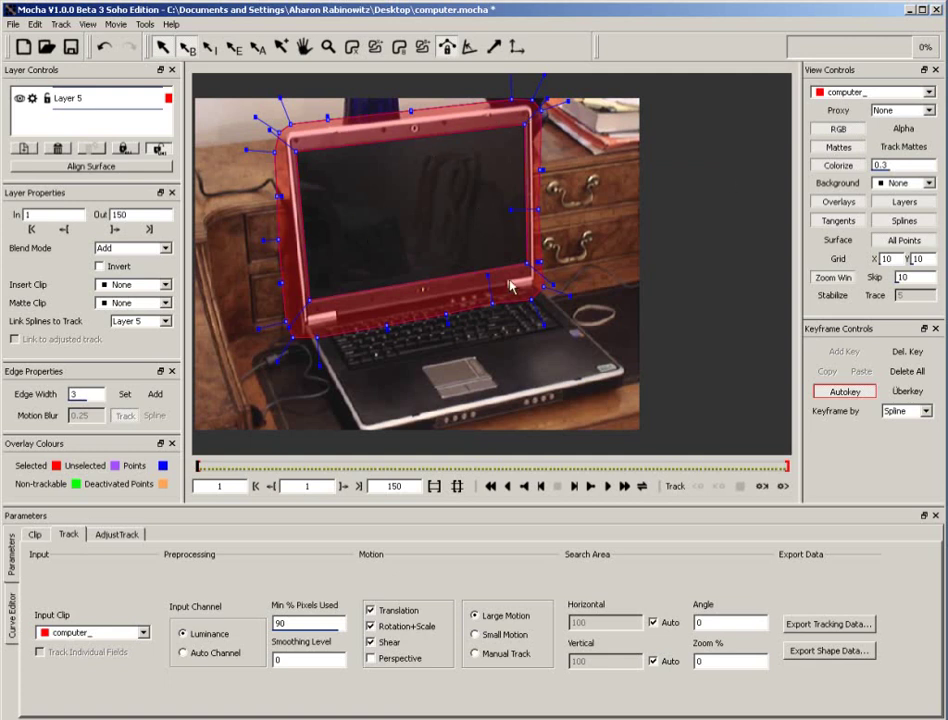
{"action": "left_click", "coordinate": [836, 147]}
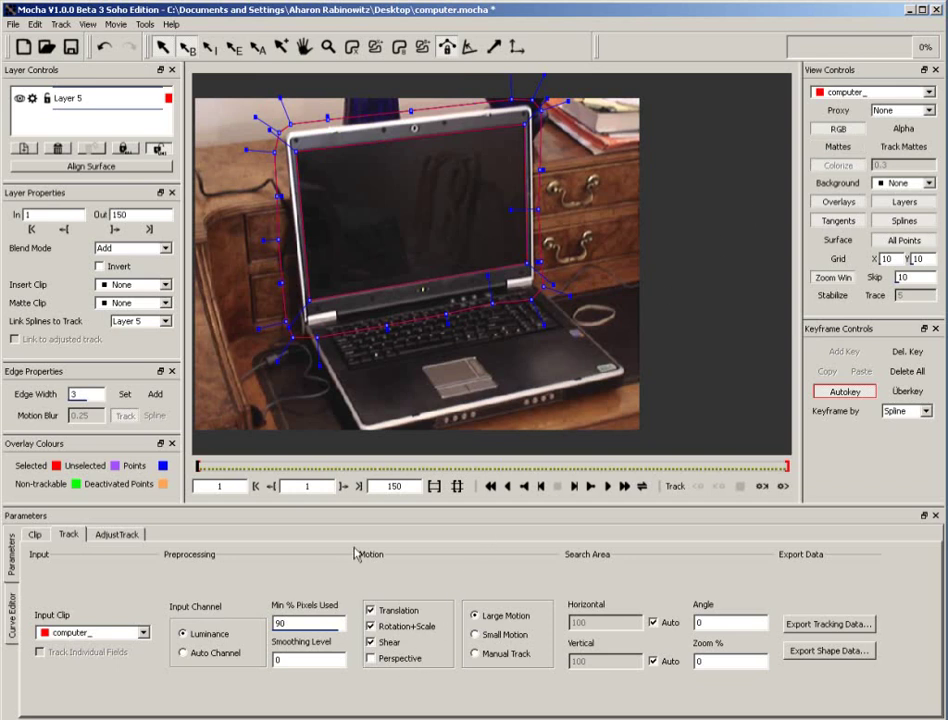
Step: Enable Perspective motion and track Layer 5's laptop splines forward through the clip
{"action": "left_click", "coordinate": [372, 658]}
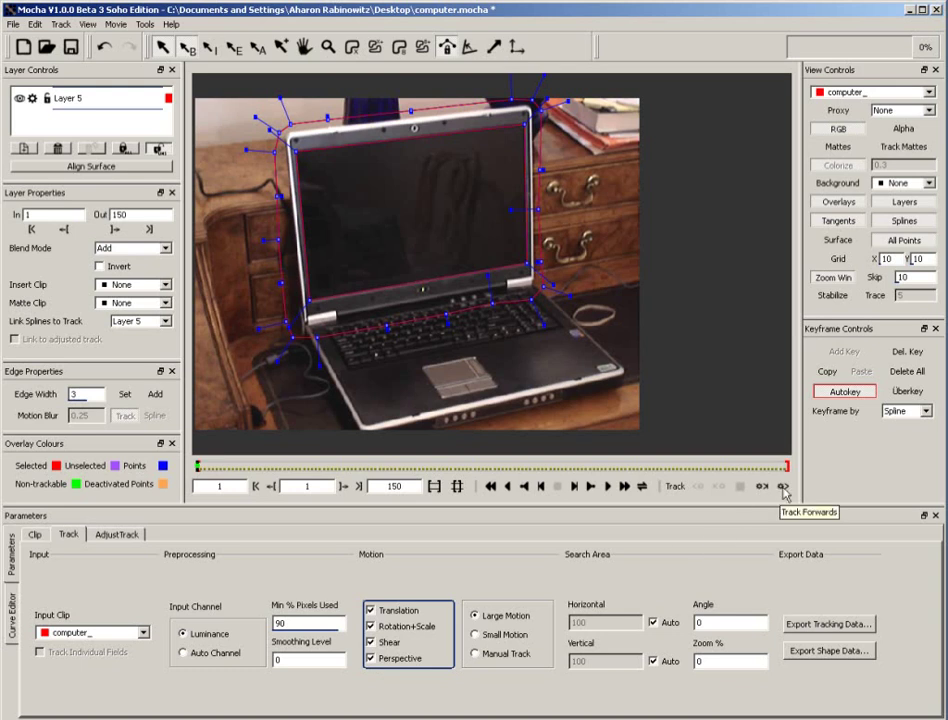
{"action": "left_click", "coordinate": [784, 489]}
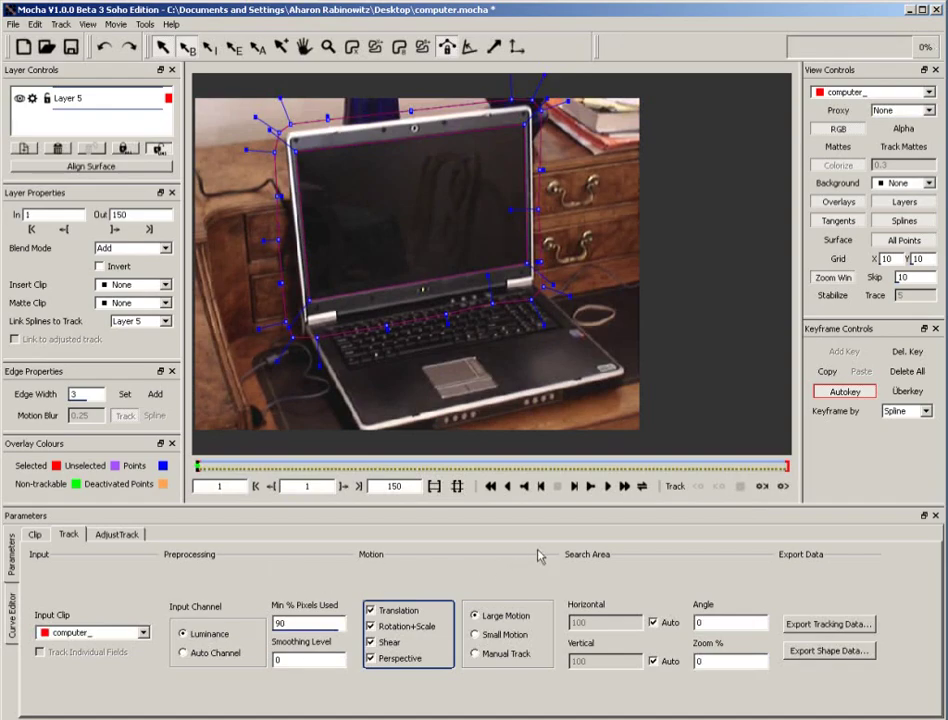
{"action": "left_click", "coordinate": [609, 486]}
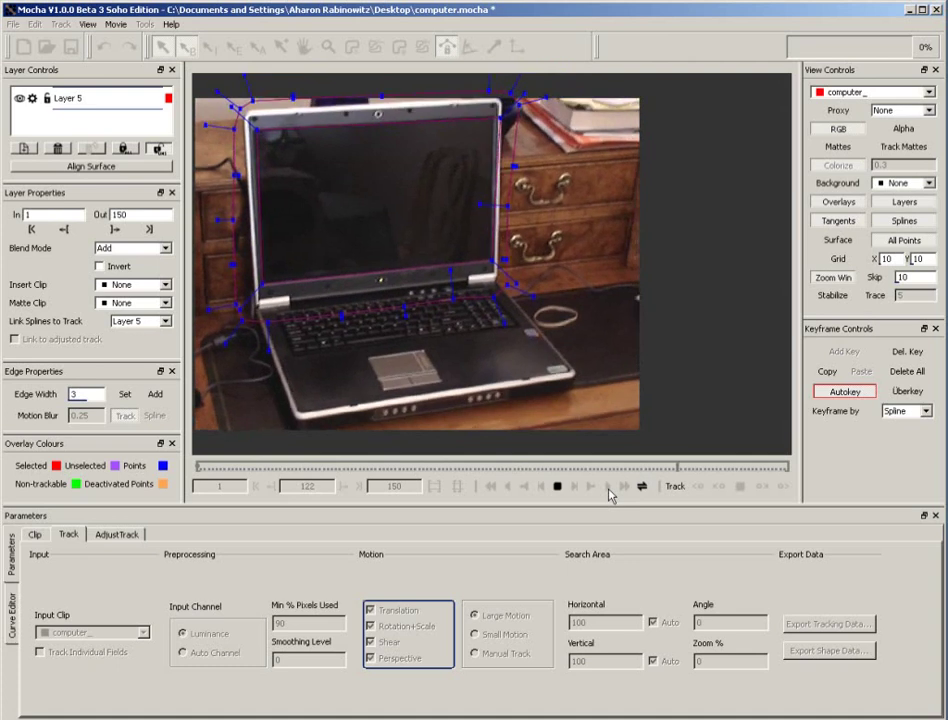
Step: Stop the track at frame 28 with the splines fitted around the laptop's lid and screen
{"action": "left_click", "coordinate": [558, 487]}
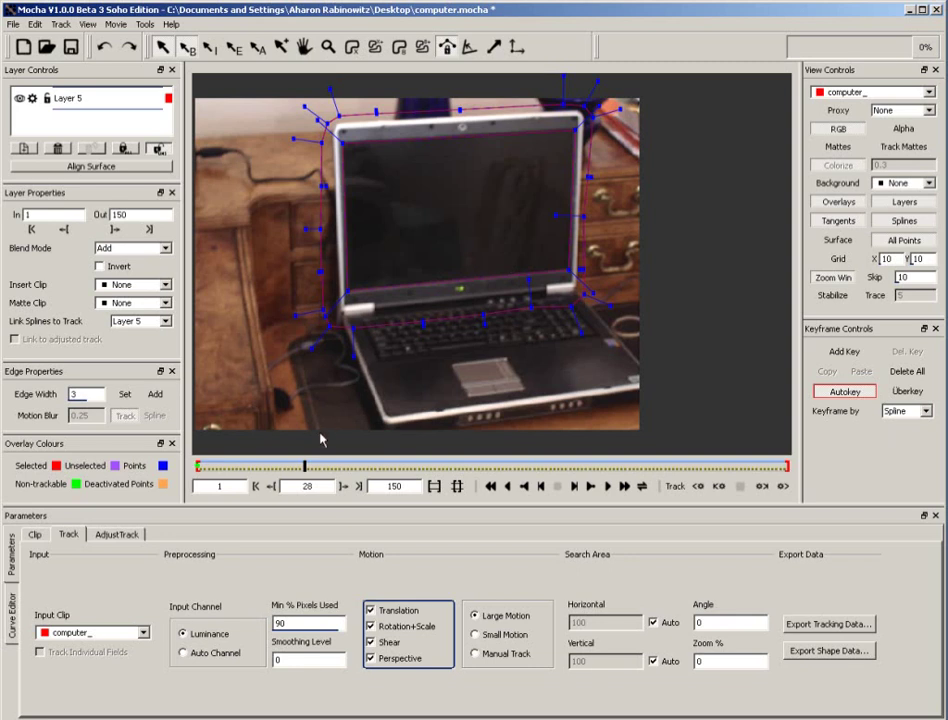
{"action": "left_click_drag", "start_coordinate": [305, 466], "coordinate": [199, 466]}
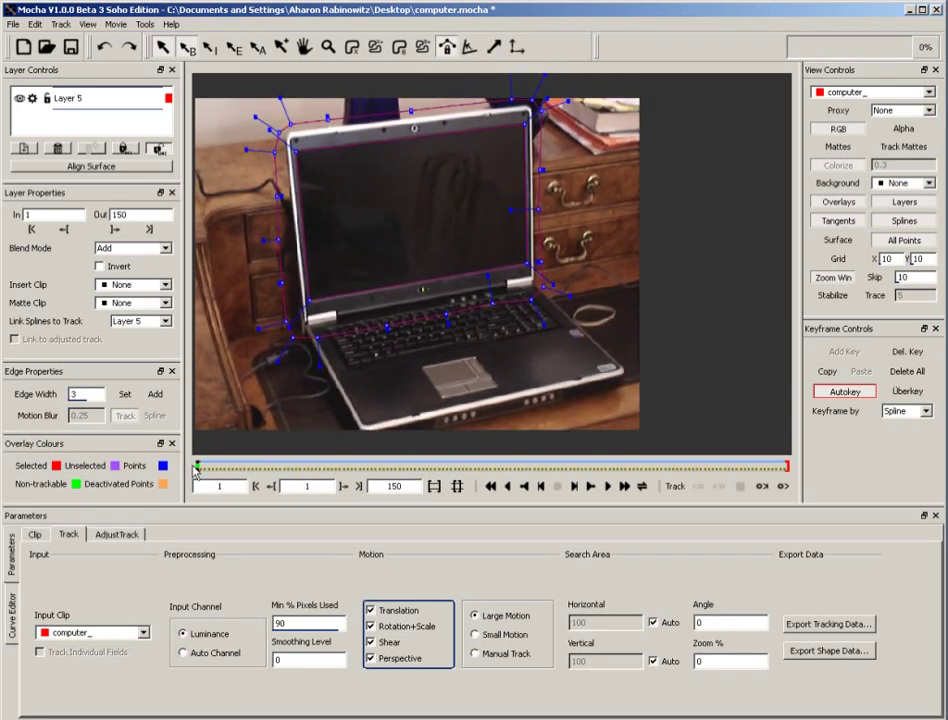
{"action": "left_click", "coordinate": [836, 243]}
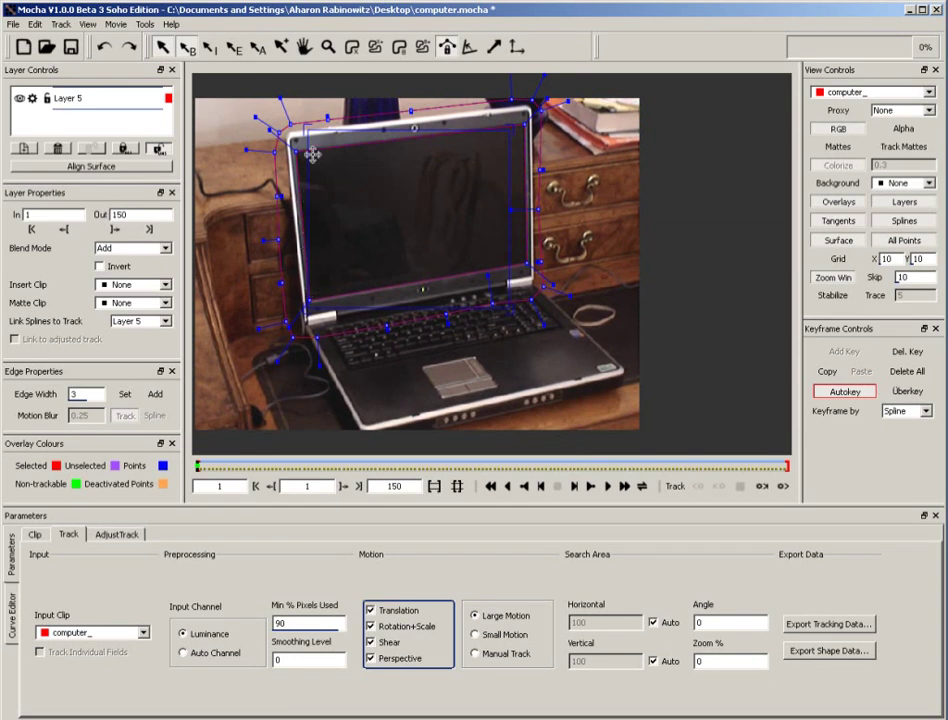
{"action": "left_click_drag", "start_coordinate": [310, 147], "coordinate": [296, 148]}
{"action": "left_click_drag", "start_coordinate": [504, 125], "coordinate": [523, 122]}
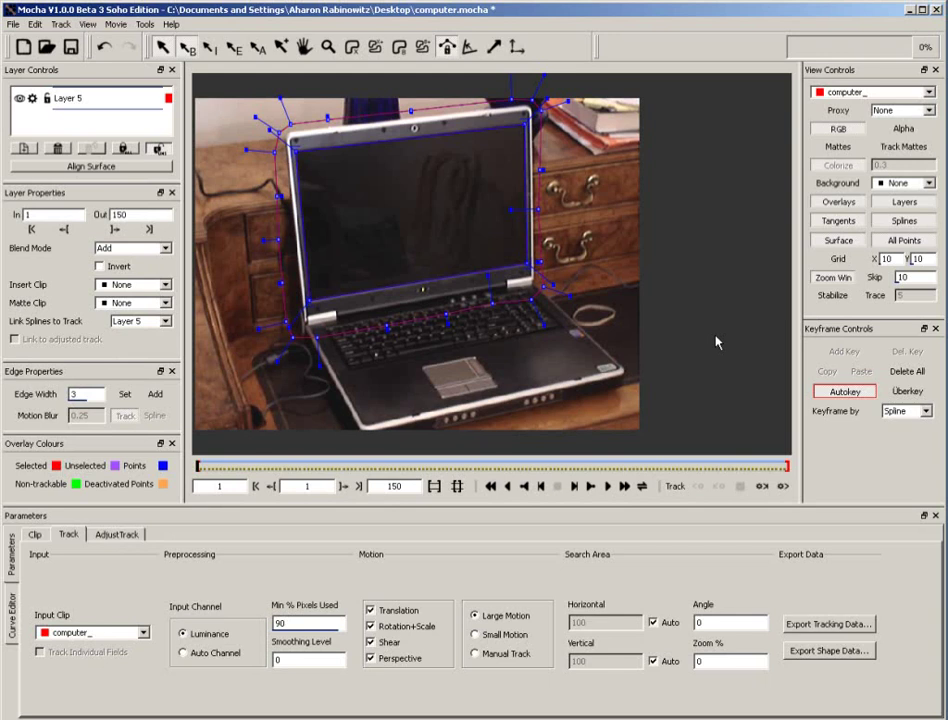
Step: With the surface grid shown, track the screen forward to frame 122, then return to frame 1 and hide the grid
{"action": "left_click", "coordinate": [838, 262]}
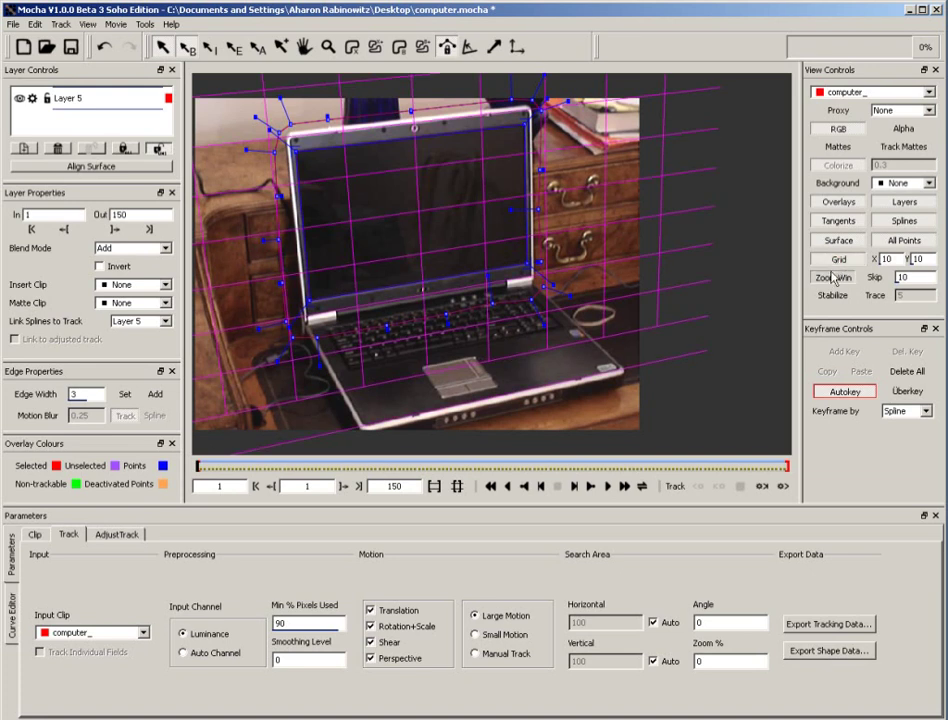
{"action": "left_click", "coordinate": [608, 487]}
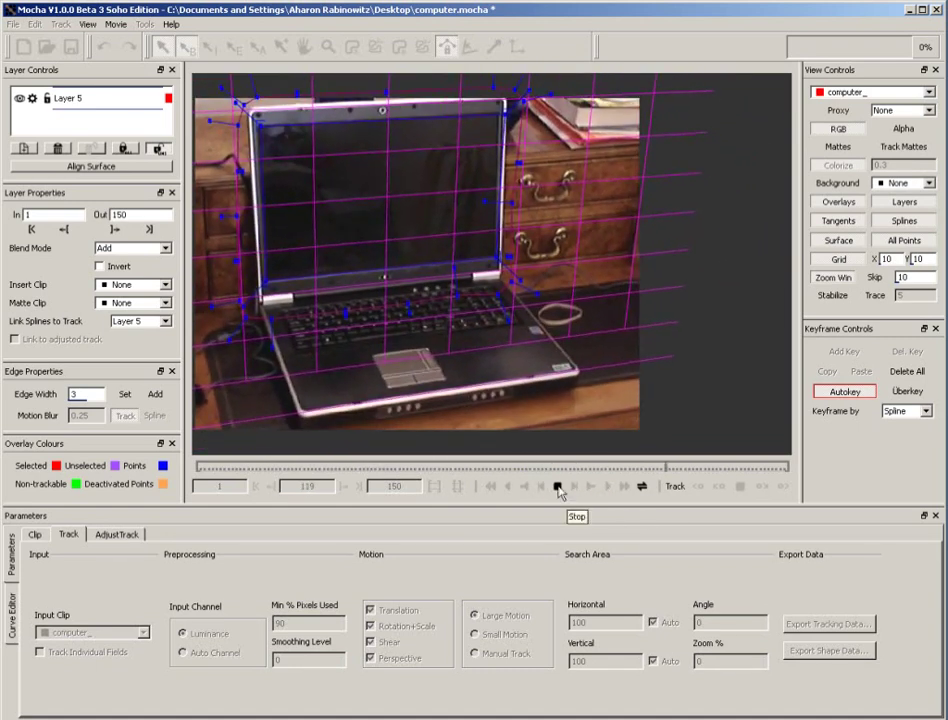
{"action": "left_click", "coordinate": [557, 487]}
{"action": "left_click", "coordinate": [491, 487]}
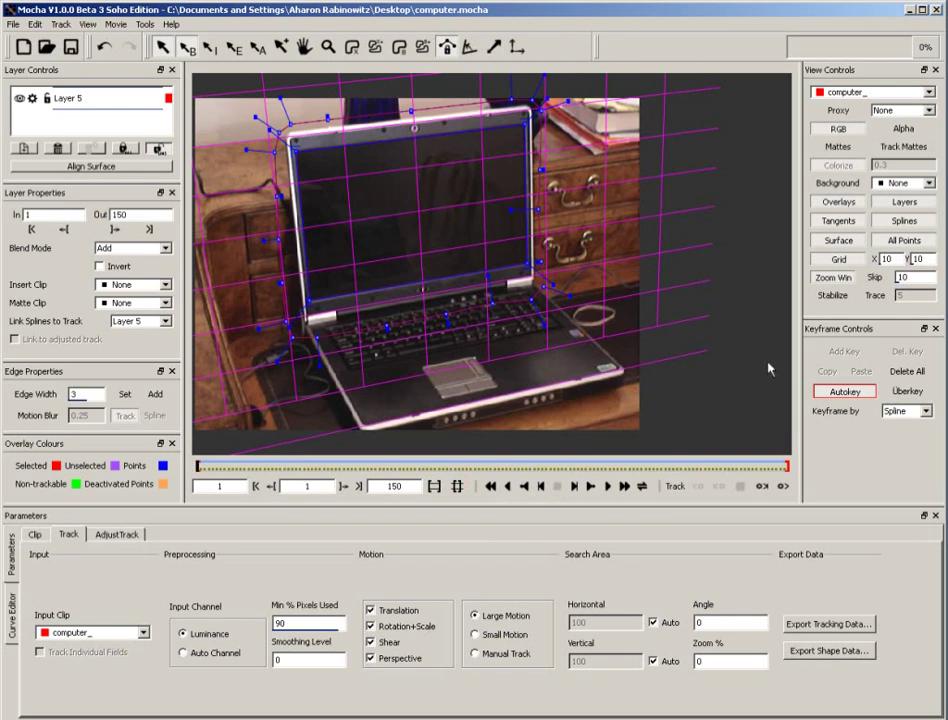
{"action": "left_click", "coordinate": [831, 261]}
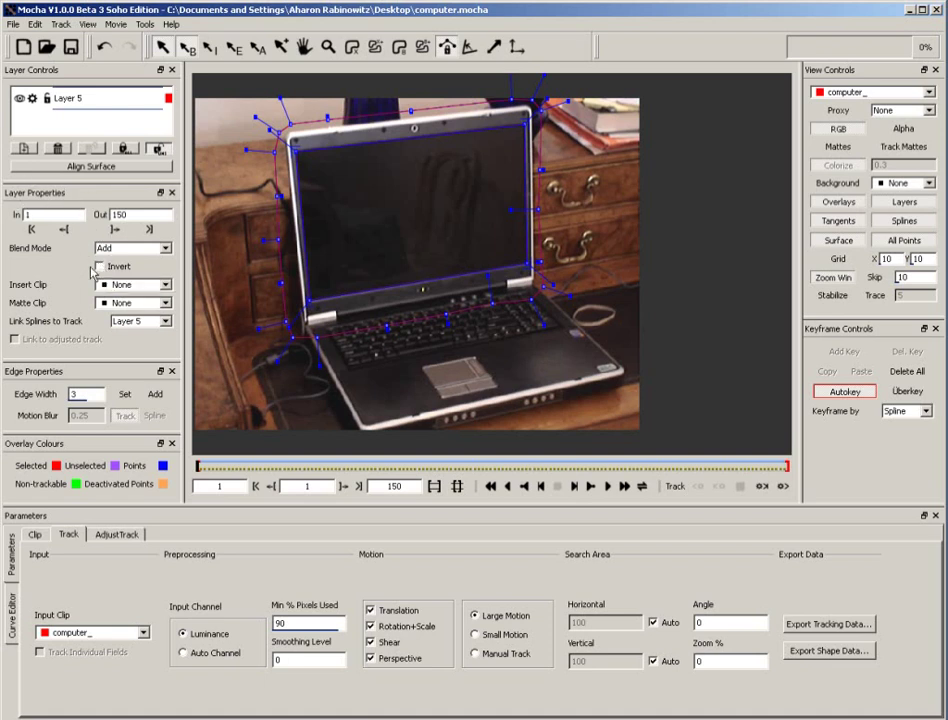
Step: Preview a Grid8x8 checkerboard insert on the laptop screen, then set Insert Clip back to None
{"action": "left_click", "coordinate": [165, 285]}
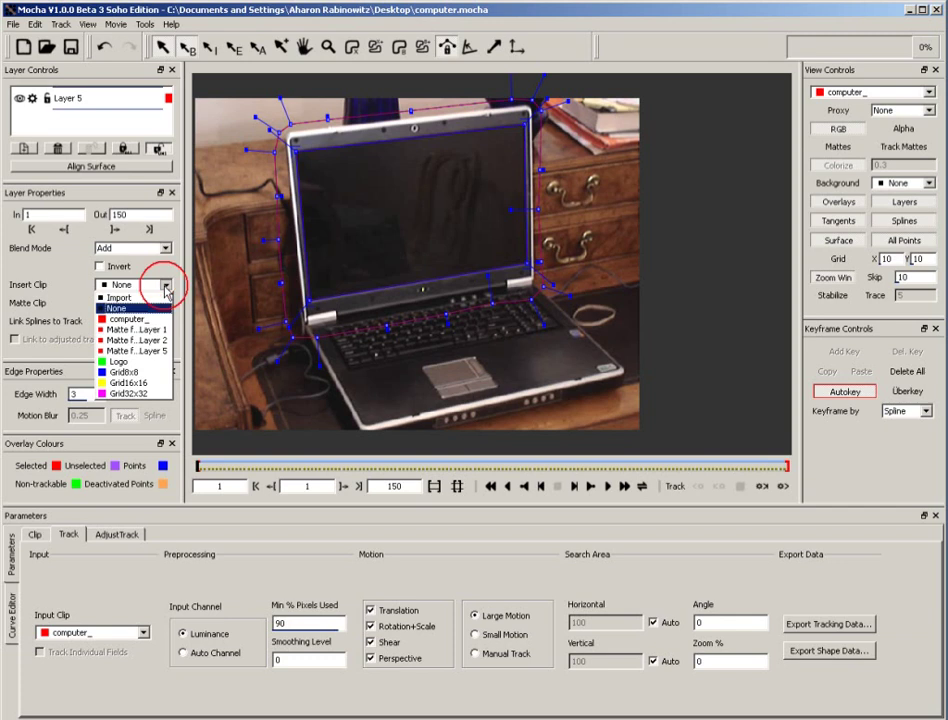
{"action": "left_click", "coordinate": [145, 373]}
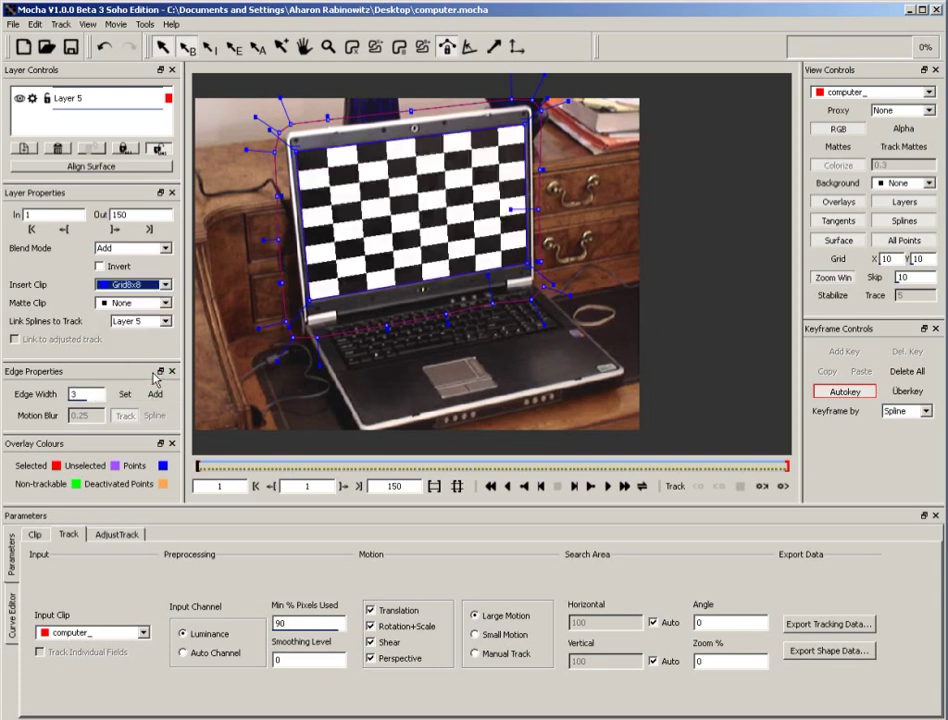
{"action": "left_click", "coordinate": [607, 486]}
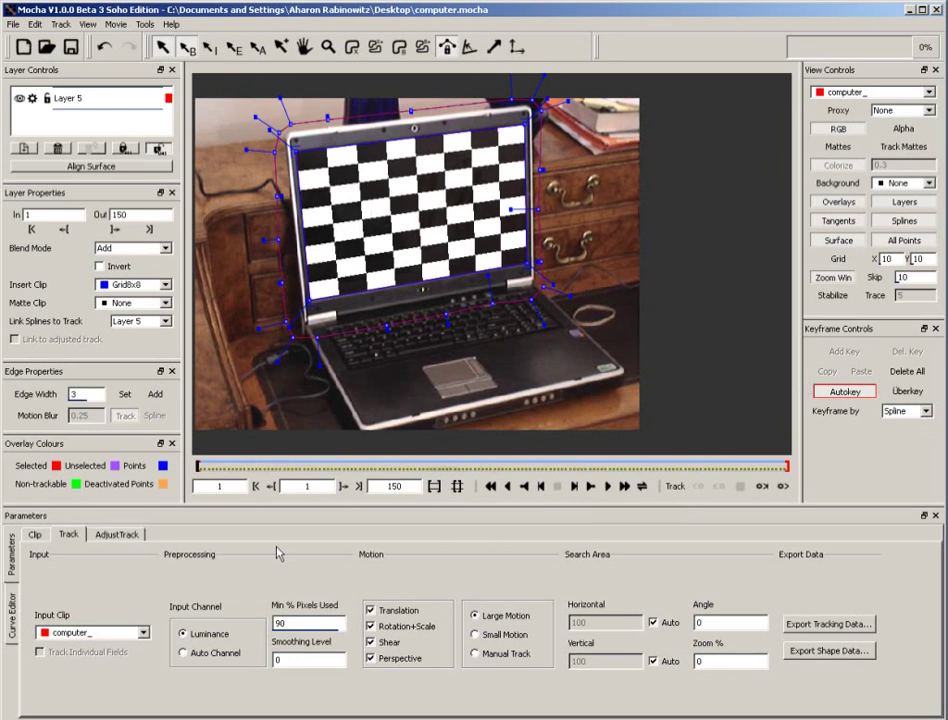
{"action": "left_click", "coordinate": [164, 285]}
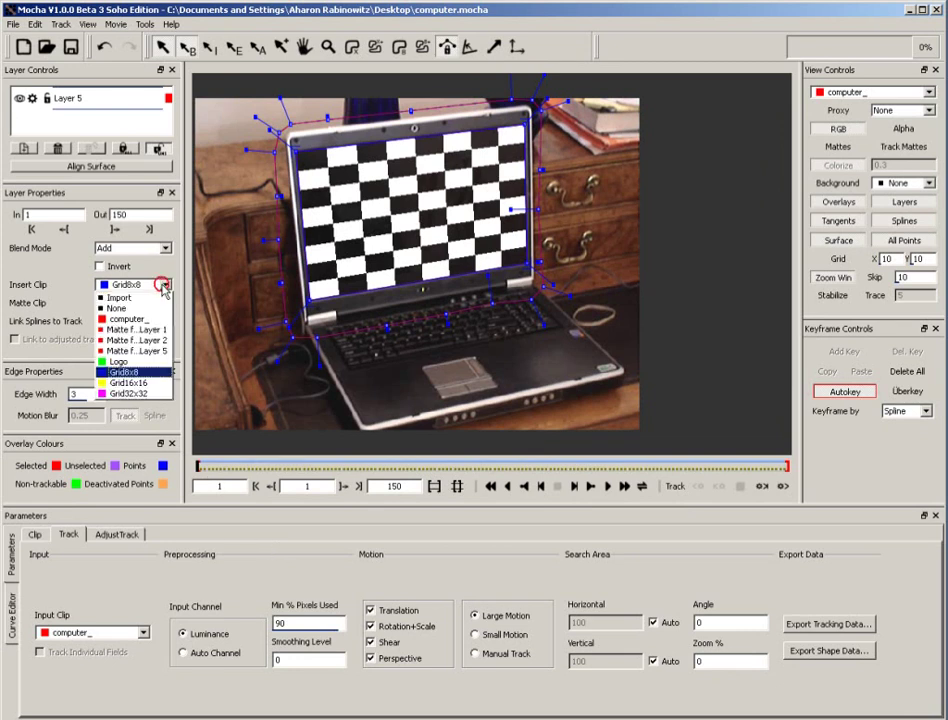
{"action": "left_click", "coordinate": [117, 308]}
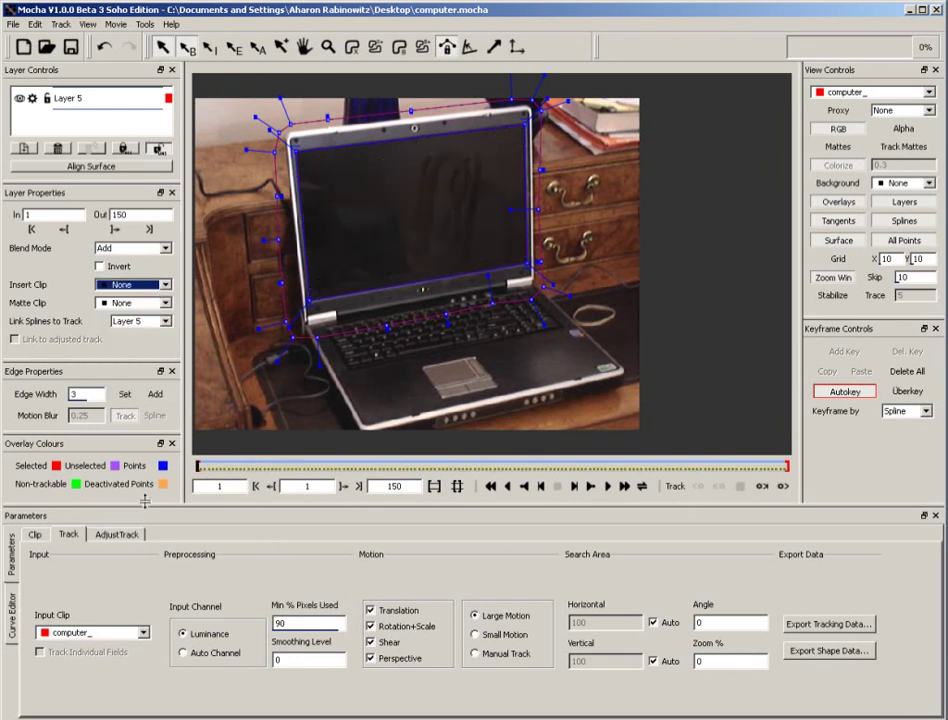
Step: In AdjustTrack, set frame 30 as master for all four corners and play the clip to review
{"action": "left_click", "coordinate": [126, 535]}
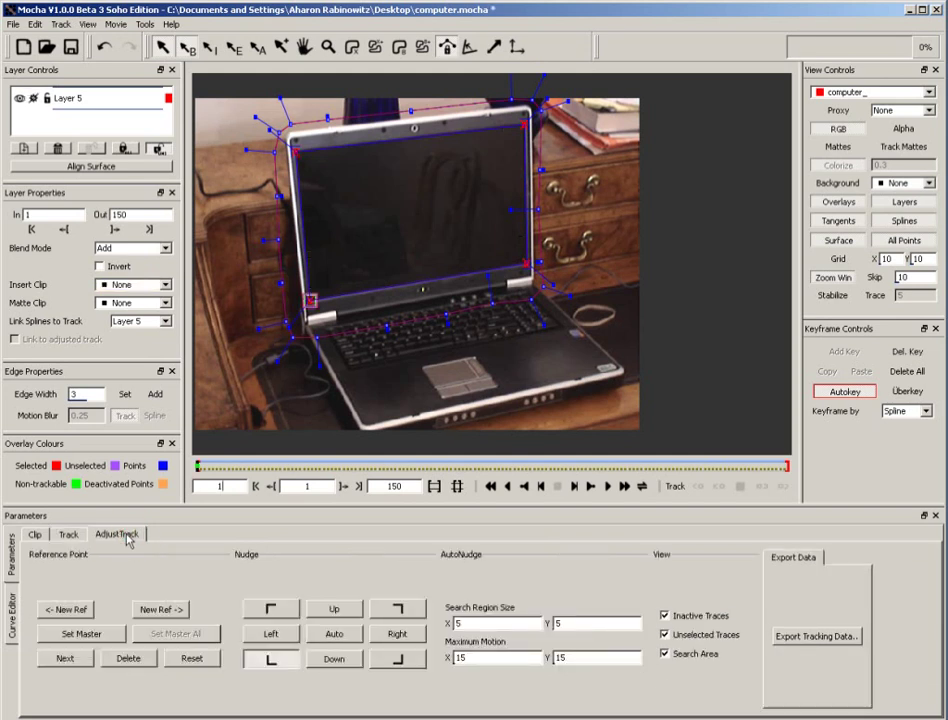
{"action": "left_click", "coordinate": [212, 465]}
{"action": "left_click_drag", "start_coordinate": [212, 465], "coordinate": [311, 476]}
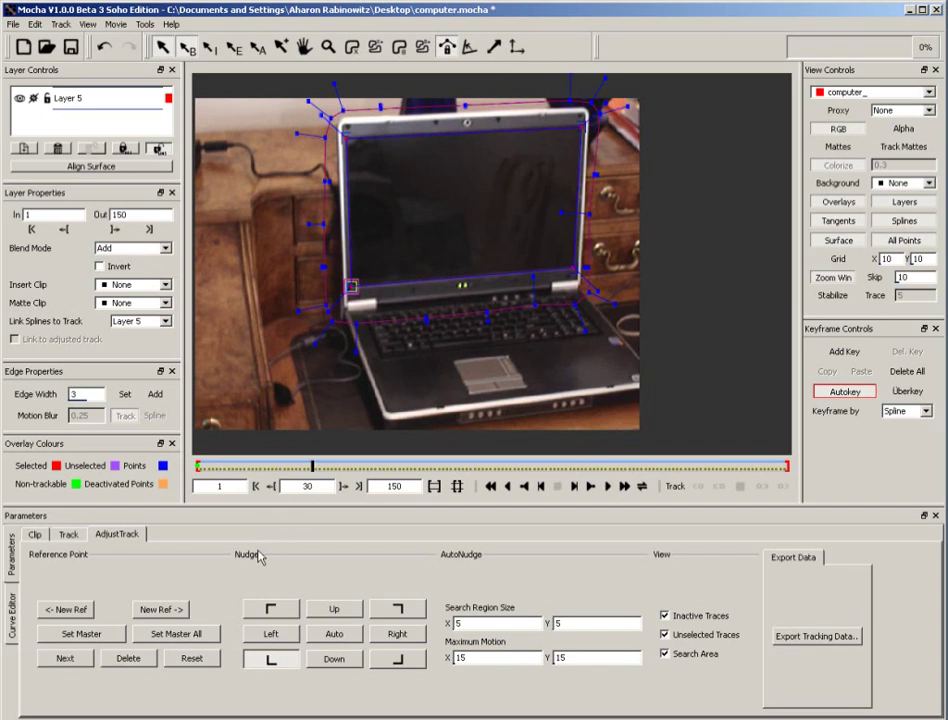
{"action": "left_click", "coordinate": [176, 634]}
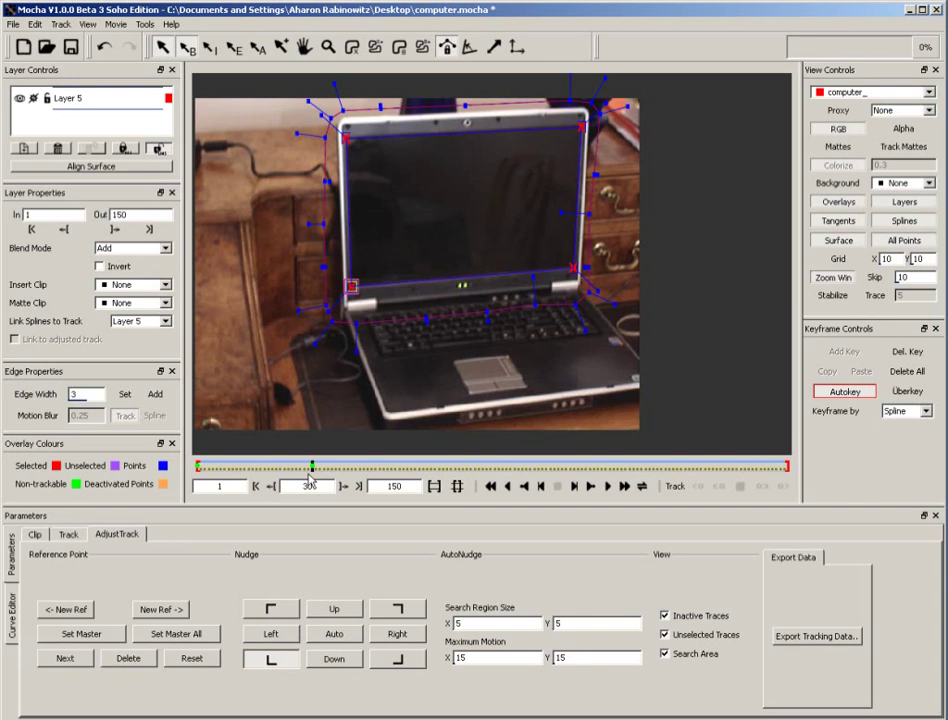
{"action": "left_click", "coordinate": [589, 485]}
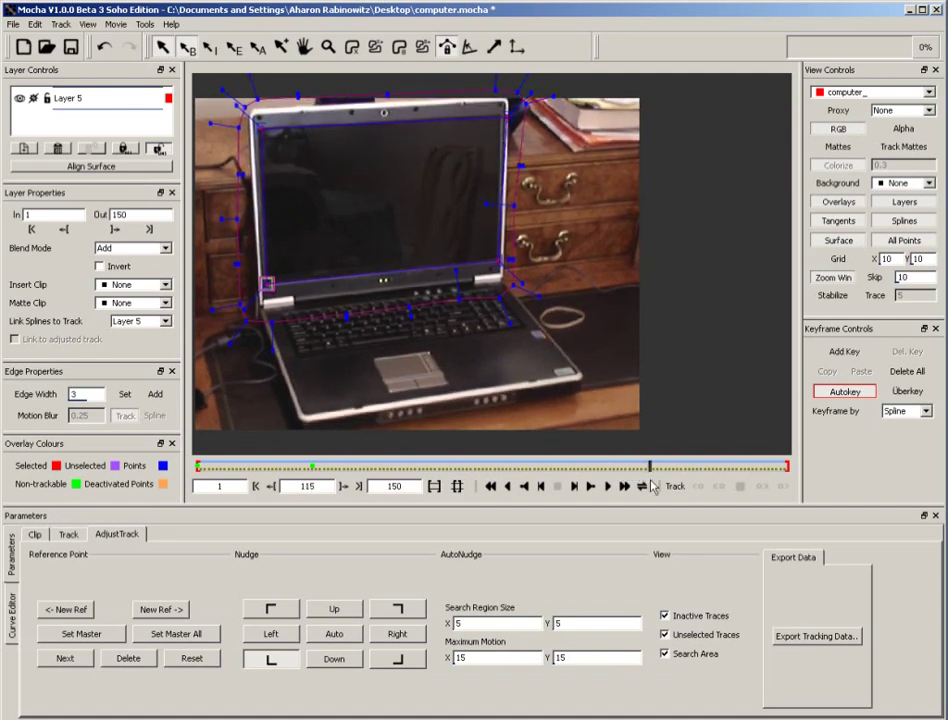
Step: Align the top-right surface corner to the screen corner with Auto nudge, then select the lower-right corner
{"action": "left_click", "coordinate": [507, 117]}
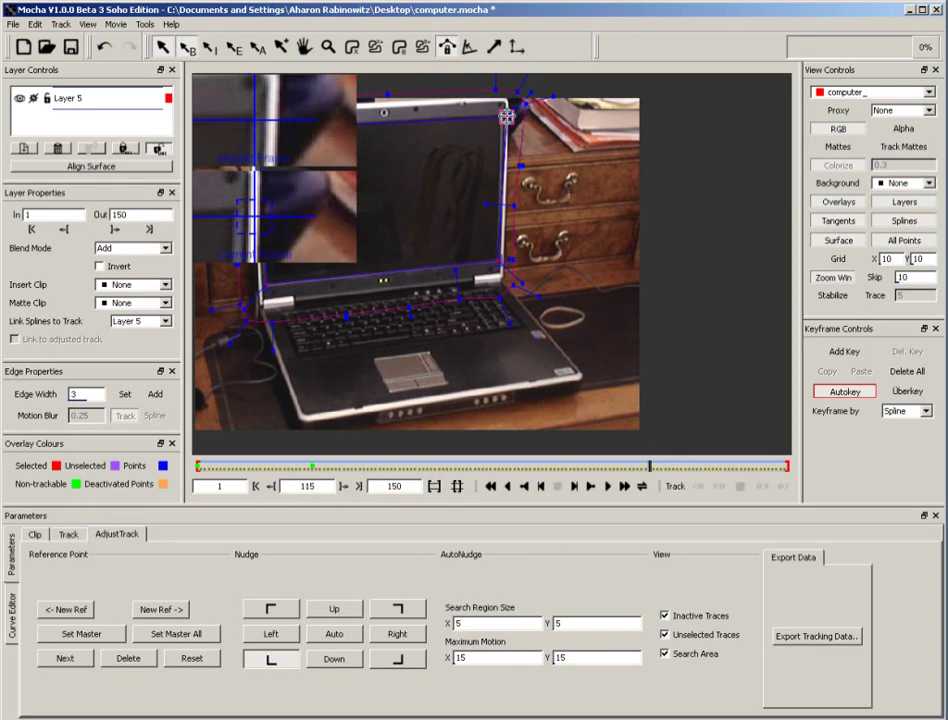
{"action": "left_click", "coordinate": [506, 118]}
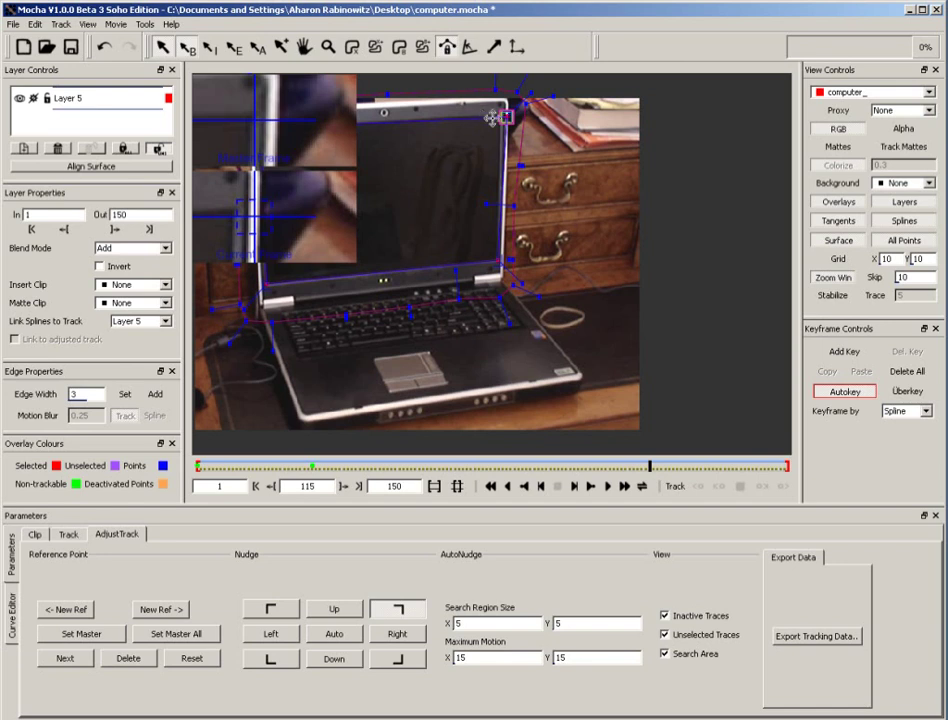
{"action": "left_click_drag", "start_coordinate": [506, 118], "coordinate": [505, 117]}
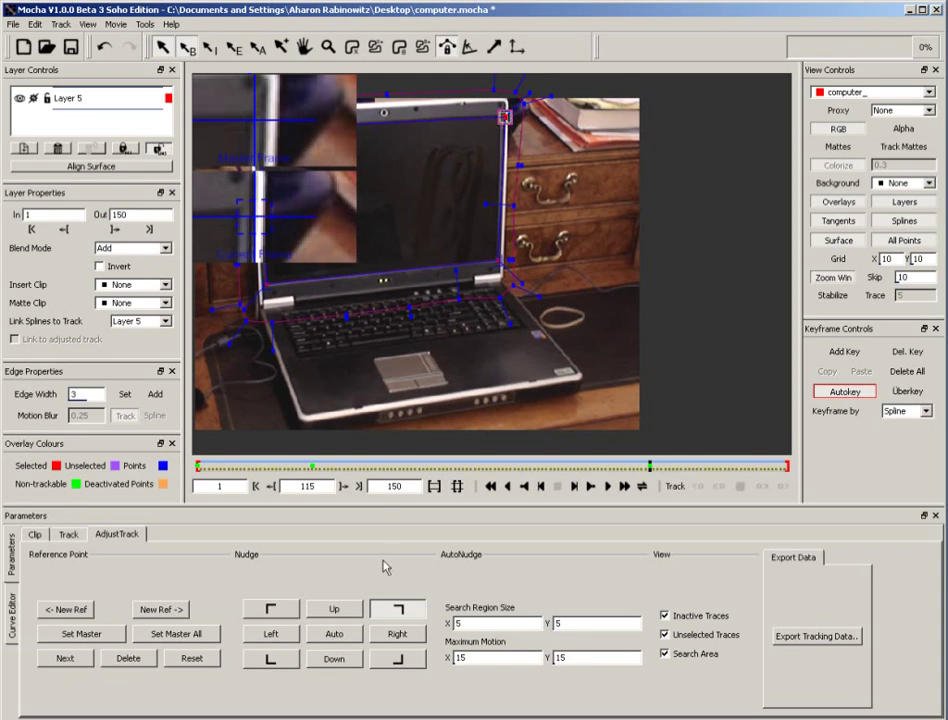
{"action": "left_click", "coordinate": [335, 636]}
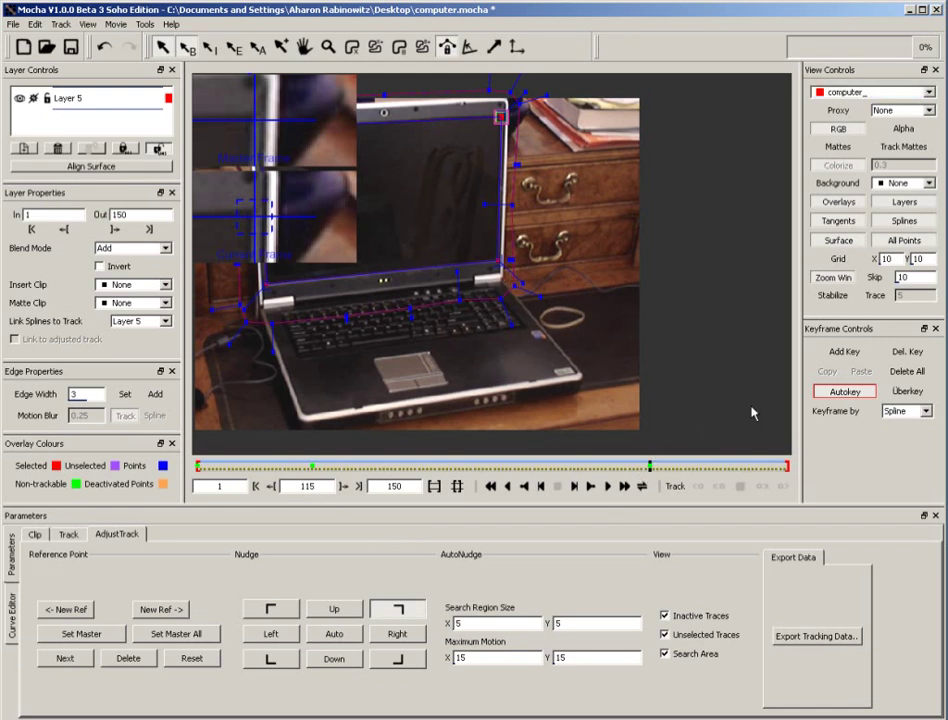
{"action": "left_click", "coordinate": [497, 260]}
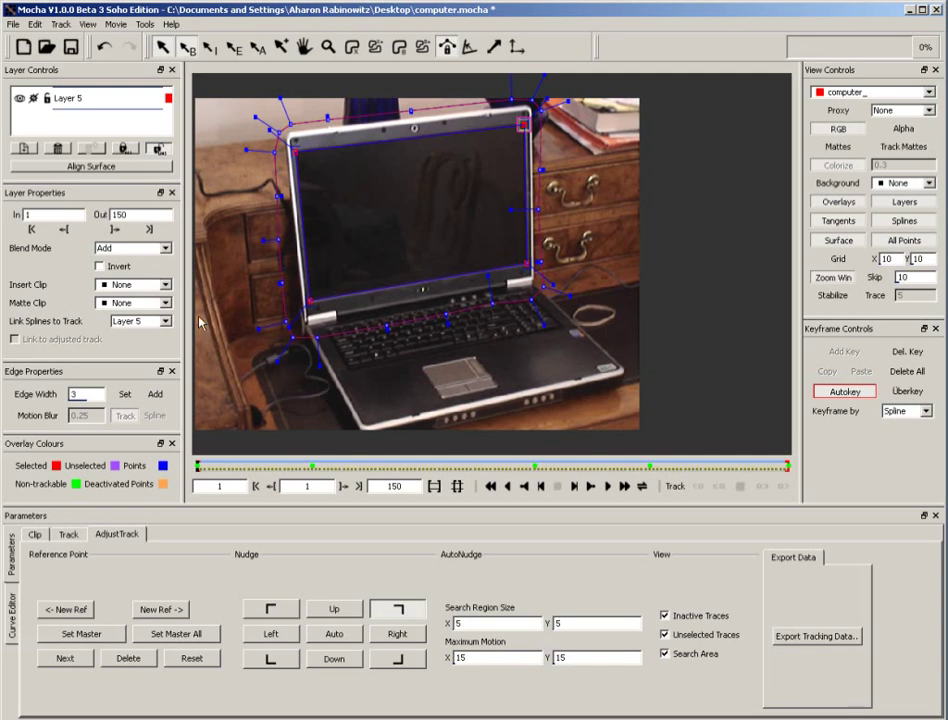
Step: Reinsert the Grid8x8 checkerboard on Layer 5 and play to frame 107 to confirm it follows the screen
{"action": "left_click", "coordinate": [166, 285]}
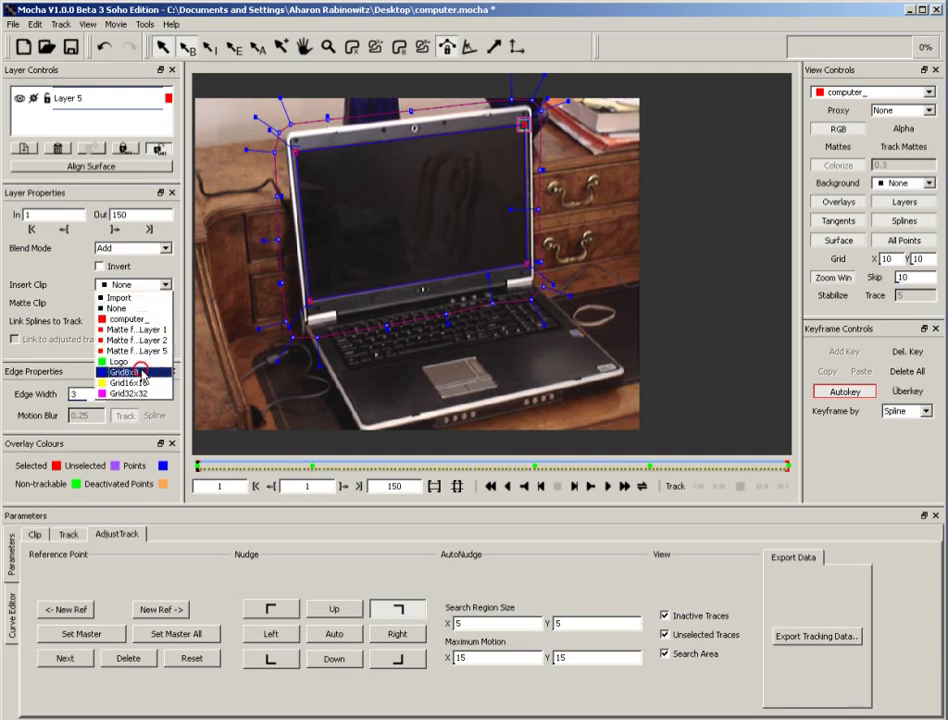
{"action": "left_click", "coordinate": [104, 274]}
{"action": "left_click", "coordinate": [607, 488]}
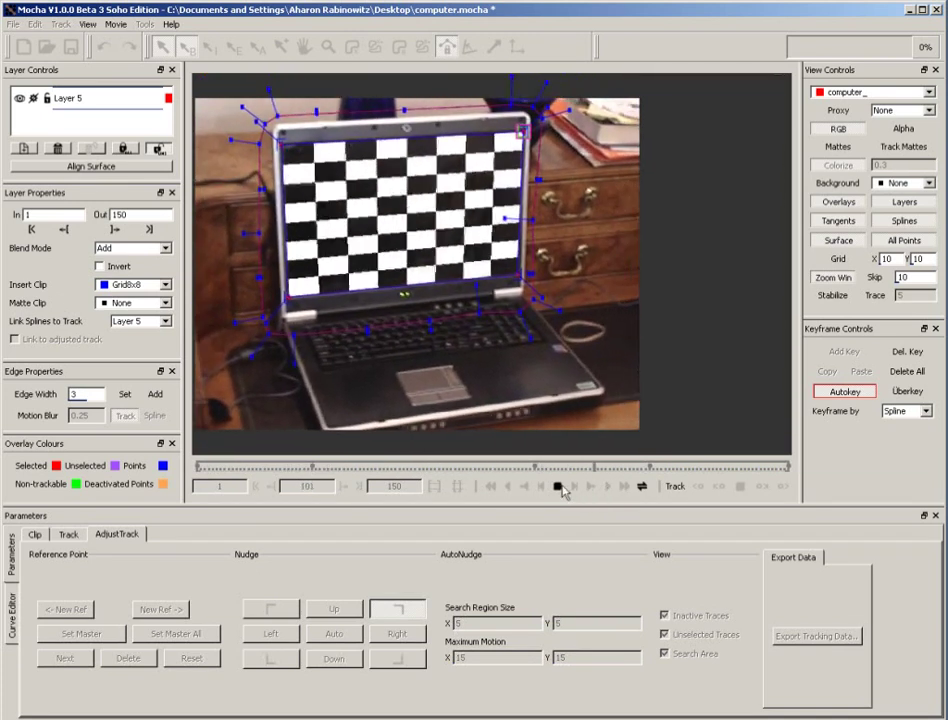
{"action": "left_click", "coordinate": [558, 487]}
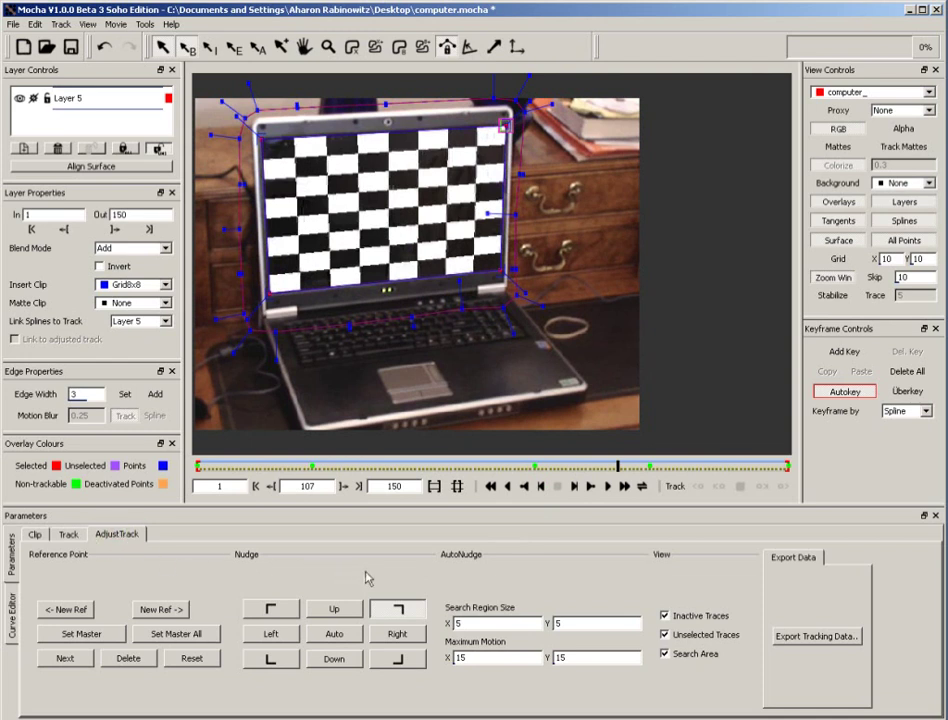
Step: Export the track as After Effects Corner Pin Data (*.txt) and copy it to the clipboard
{"action": "left_click", "coordinate": [812, 636]}
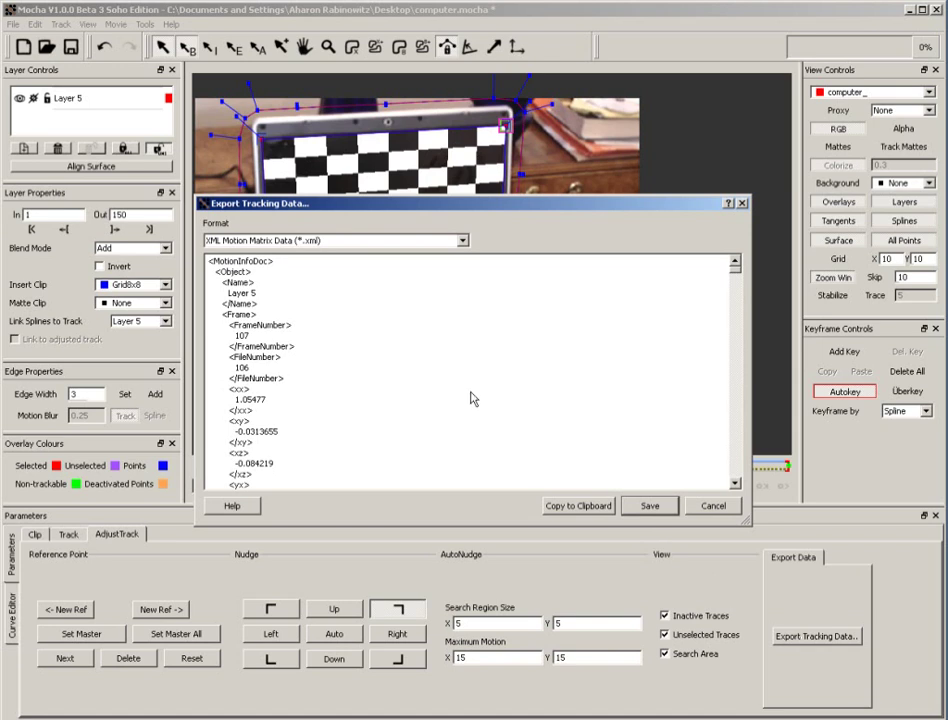
{"action": "left_click", "coordinate": [463, 242]}
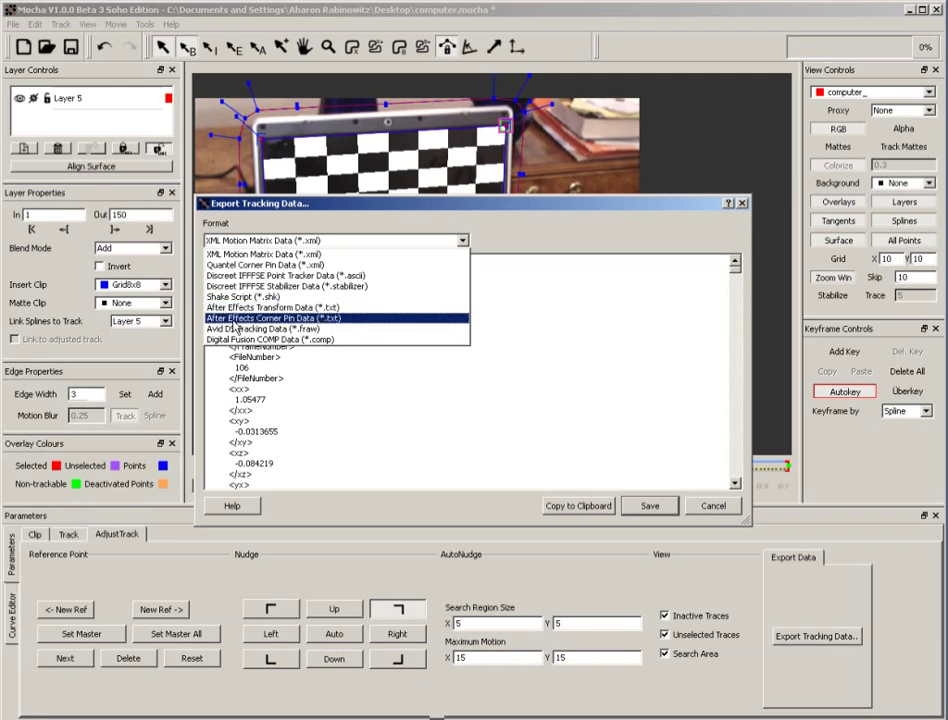
{"action": "left_click", "coordinate": [316, 318]}
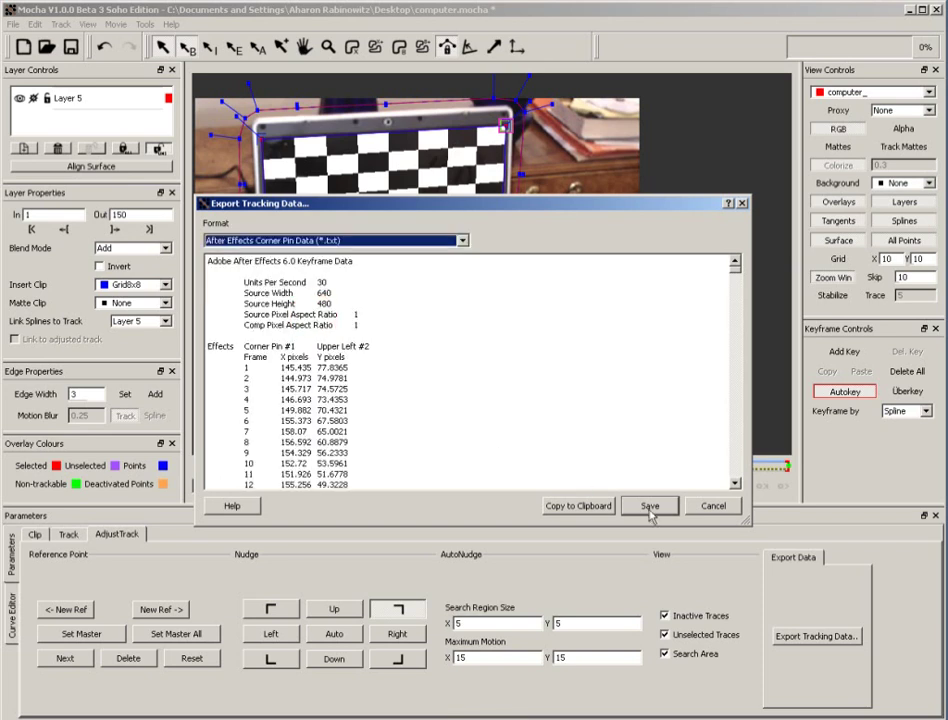
{"action": "left_click", "coordinate": [576, 507]}
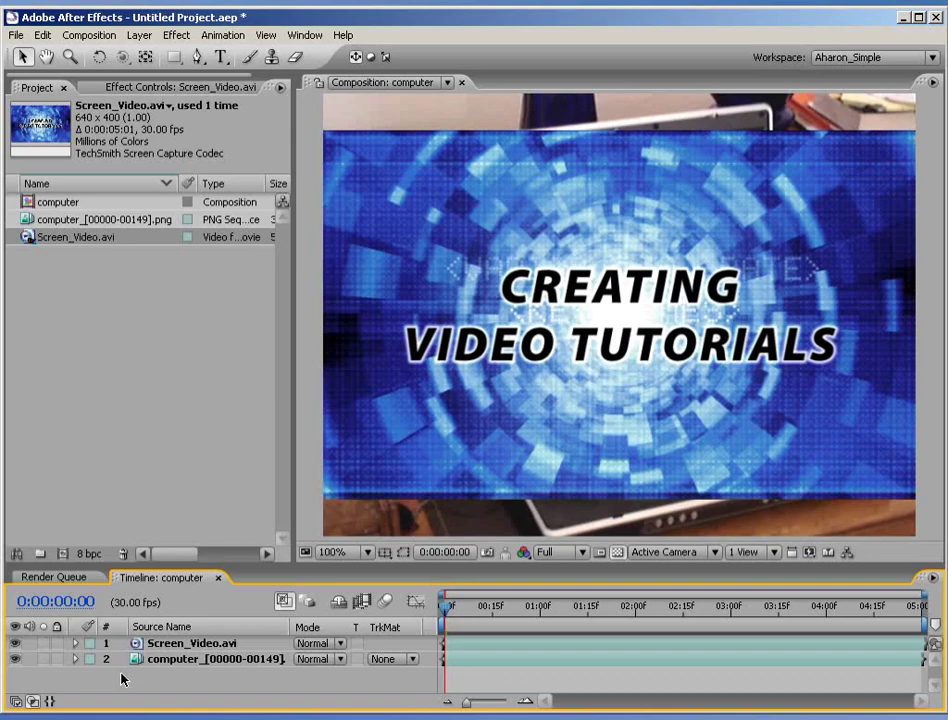
Step: Toggle Screen_Video.avi's visibility and preview the comp at 0:00:00:10
{"action": "left_click", "coordinate": [16, 643]}
{"action": "left_click", "coordinate": [16, 643]}
{"action": "mouse_move", "coordinate": [447, 607]}
{"action": "left_mouse_down"}
{"action": "mouse_move", "coordinate": [480, 612]}
{"action": "mouse_move", "coordinate": [445, 610]}
{"action": "left_mouse_up"}
Step: Paste the Mocha corner-pin data onto Screen_Video.avi from the start of the comp via Edit > Paste
{"action": "left_click", "coordinate": [212, 643]}
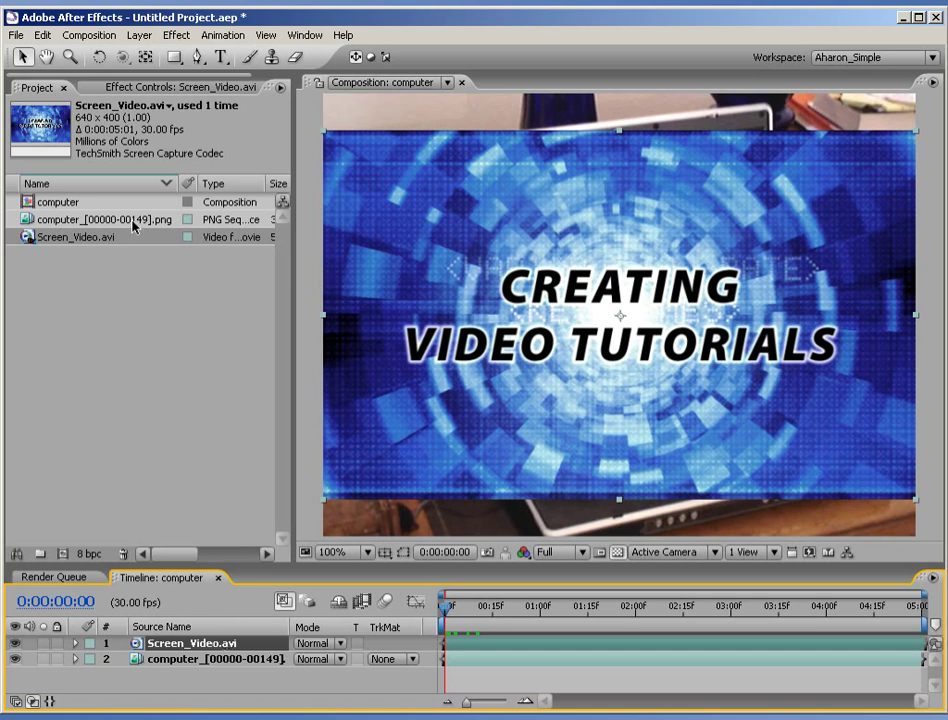
{"action": "left_click", "coordinate": [43, 35]}
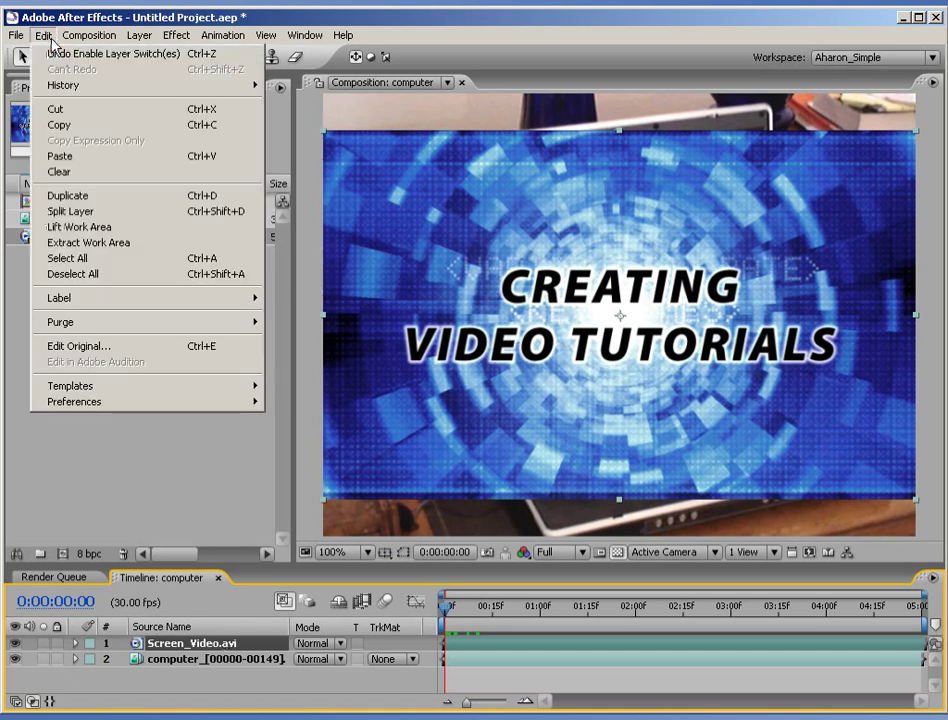
{"action": "left_click", "coordinate": [68, 155]}
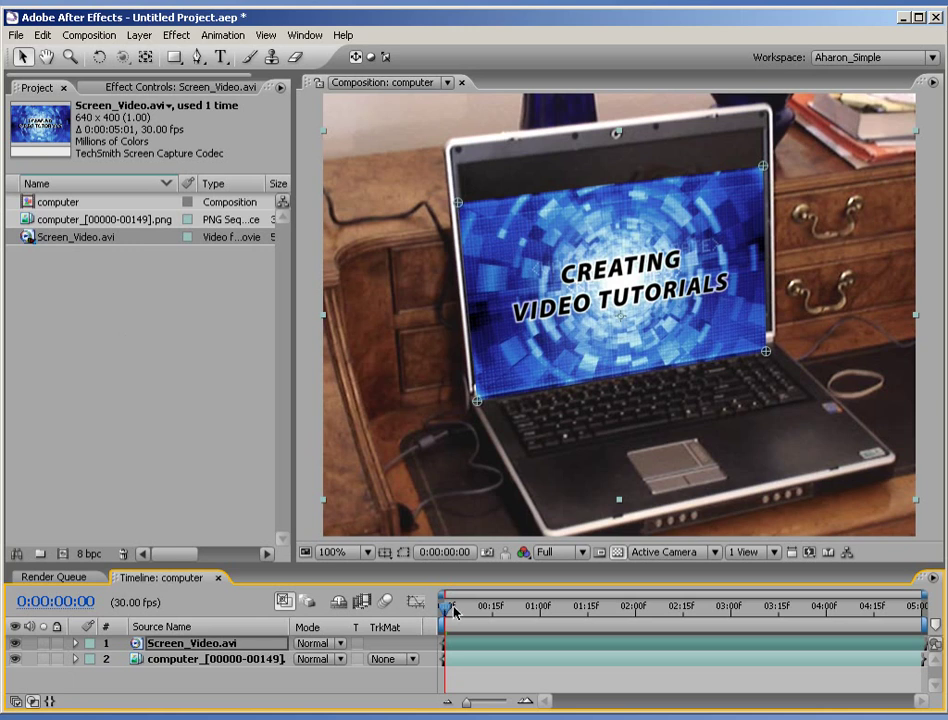
Step: Check the screen fit at 0:00:00:18 and select the Screen_Video layer
{"action": "left_click_drag", "start_coordinate": [445, 606], "coordinate": [465, 611]}
{"action": "left_click", "coordinate": [207, 660]}
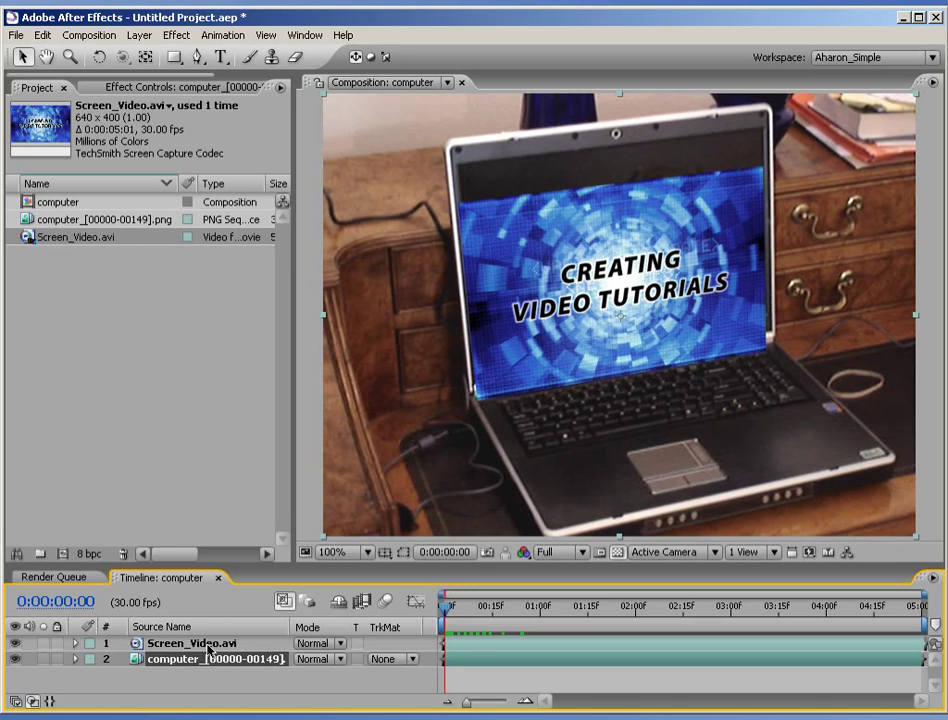
{"action": "left_click", "coordinate": [208, 645]}
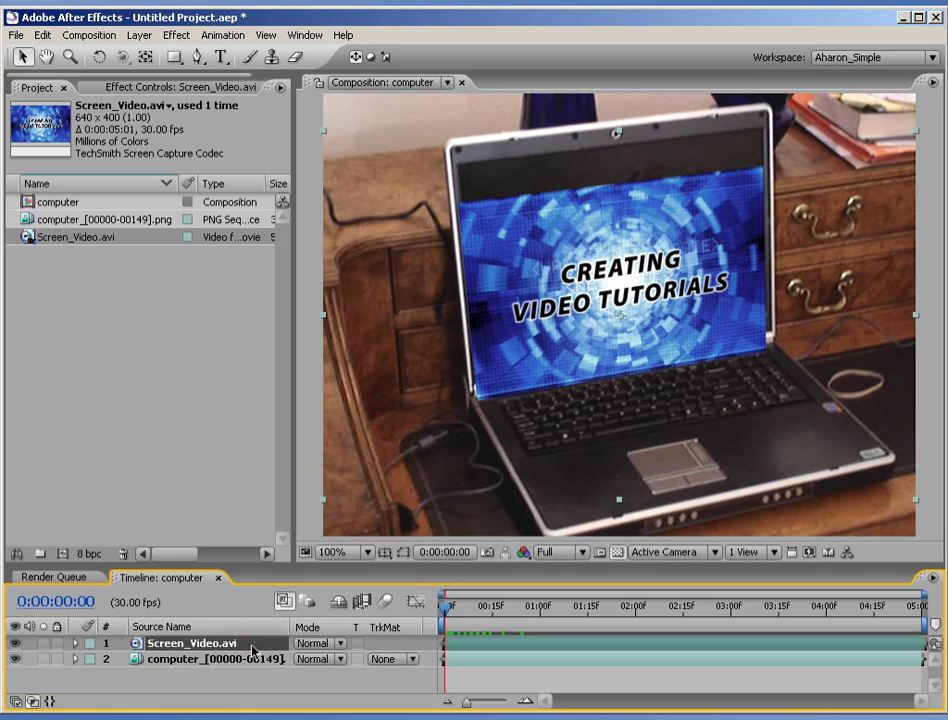
Step: Set Screen_Video's anchor point Y value to 240
{"action": "key", "text": "a"}
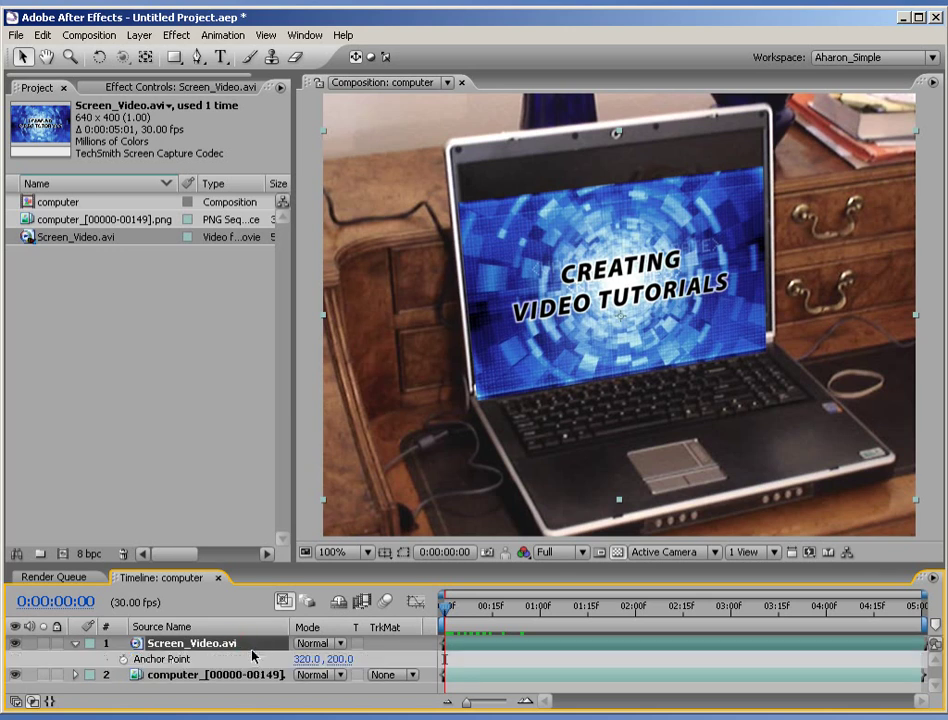
{"action": "left_click", "coordinate": [303, 659]}
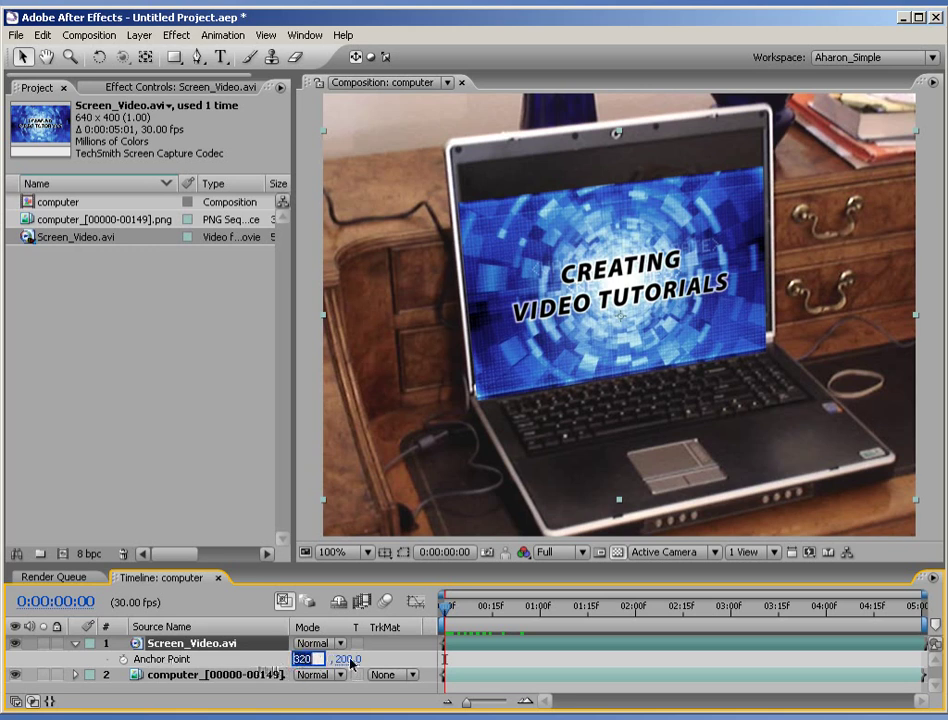
{"action": "key", "text": "Tab"}
{"action": "type", "text": "240"}
{"action": "key", "text": "Return"}
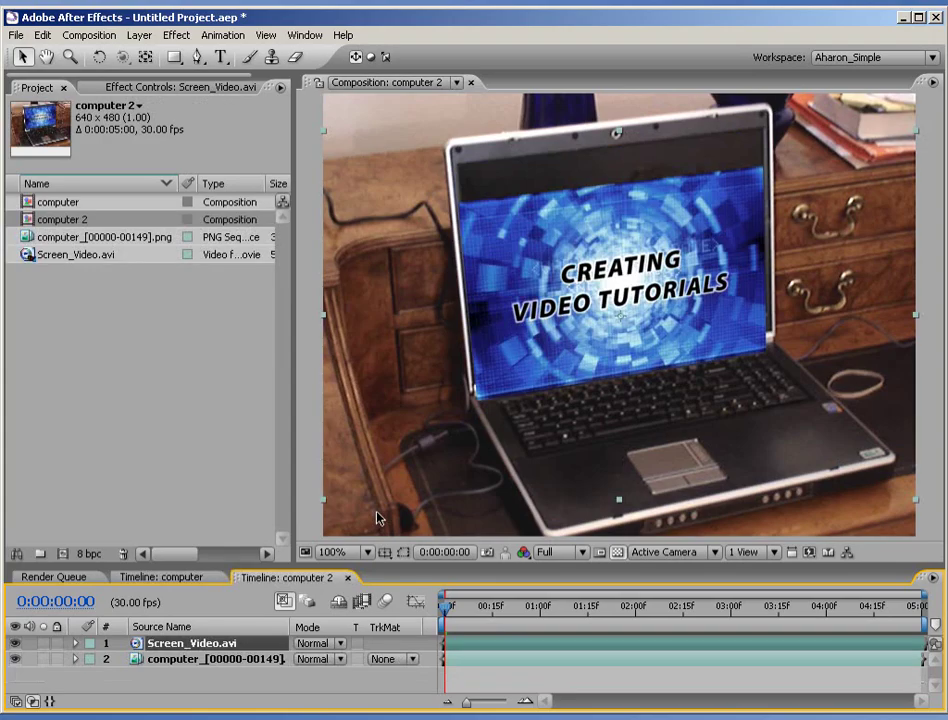
Step: Move the screen video up, then add Screen_Video.avi to the Screen Pre-comp and fit it to fill the frame
{"action": "left_click_drag", "start_coordinate": [540, 360], "coordinate": [534, 323]}
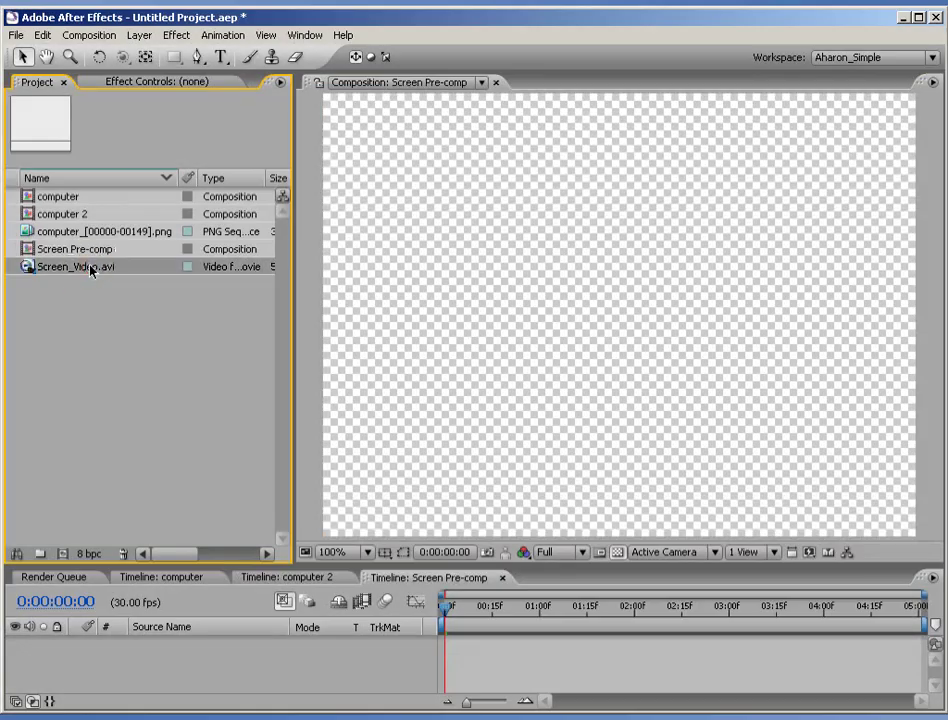
{"action": "left_click_drag", "start_coordinate": [66, 268], "coordinate": [118, 670]}
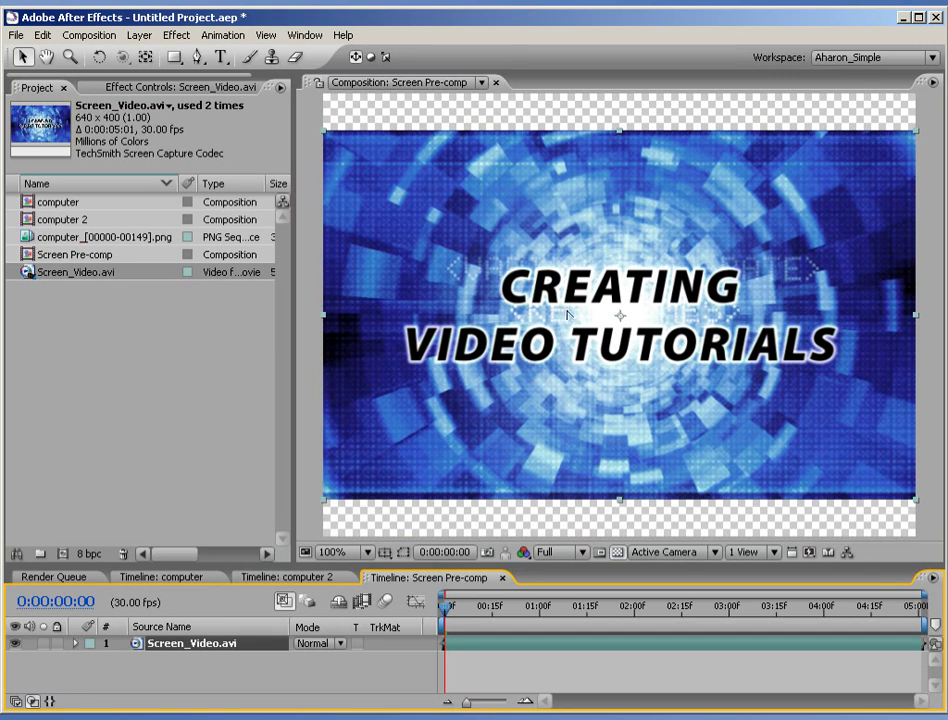
{"action": "key", "text": "ctrl+alt+f"}
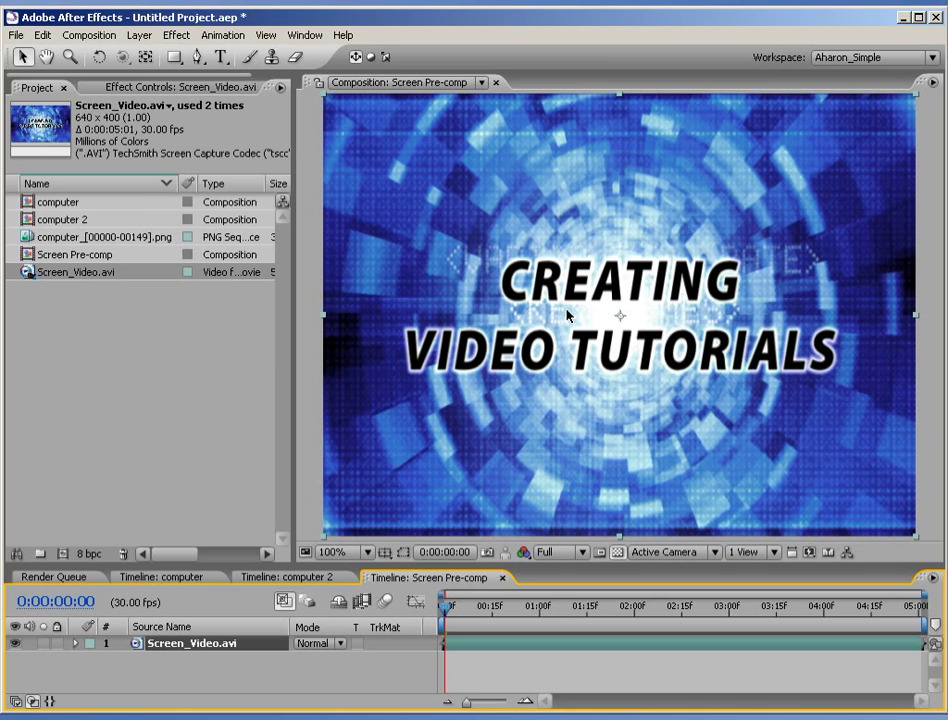
Step: In computer 2, paste the corner pin onto the Screen Pre-comp and check it at 0:00:00:09
{"action": "left_click", "coordinate": [305, 578]}
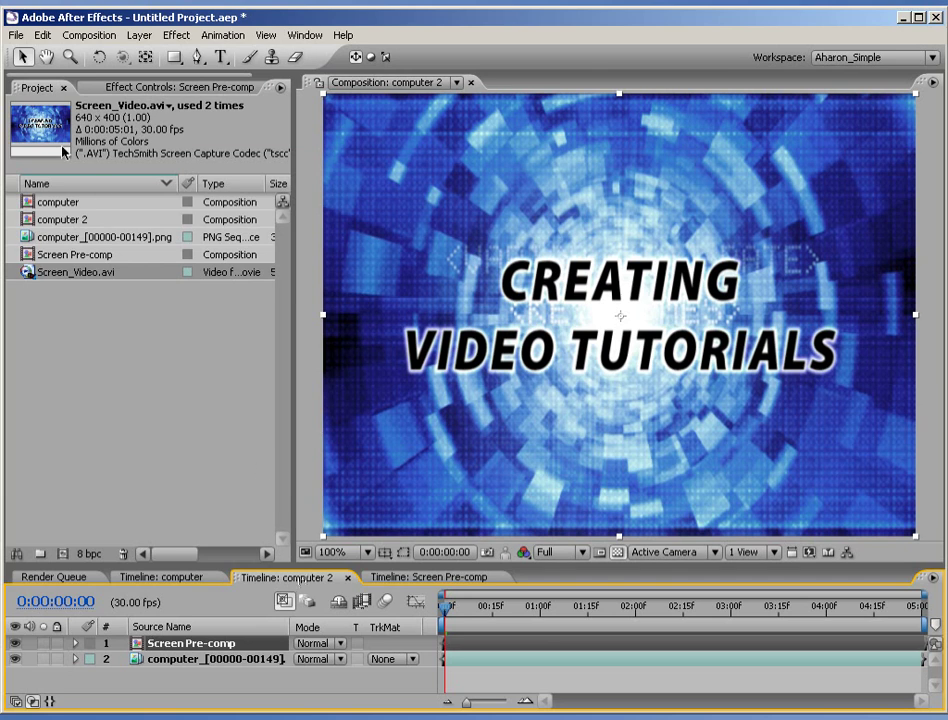
{"action": "left_click", "coordinate": [42, 38]}
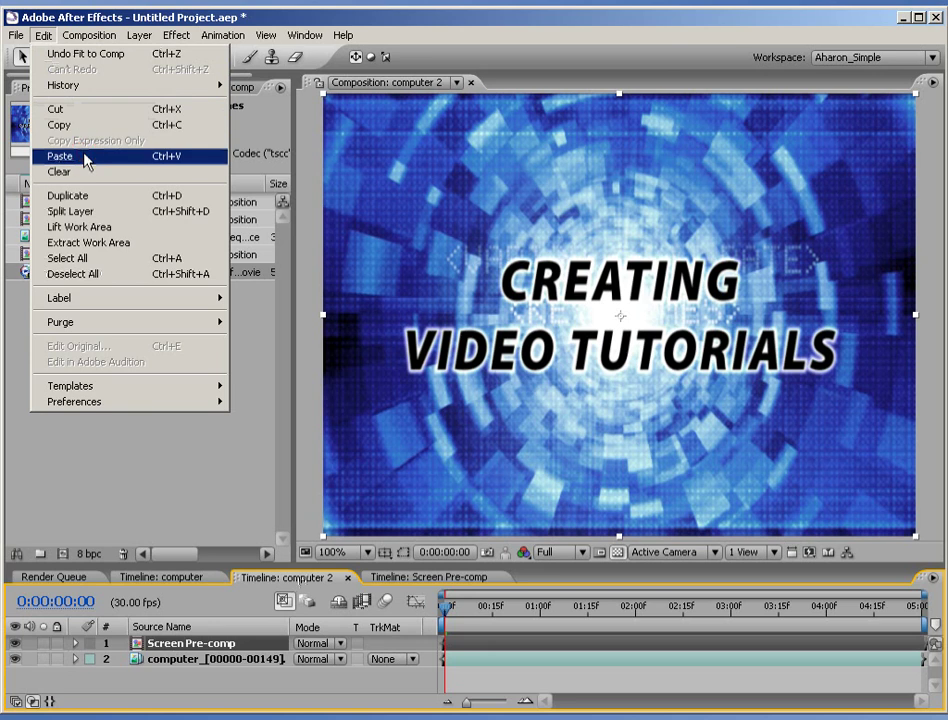
{"action": "left_click", "coordinate": [84, 157]}
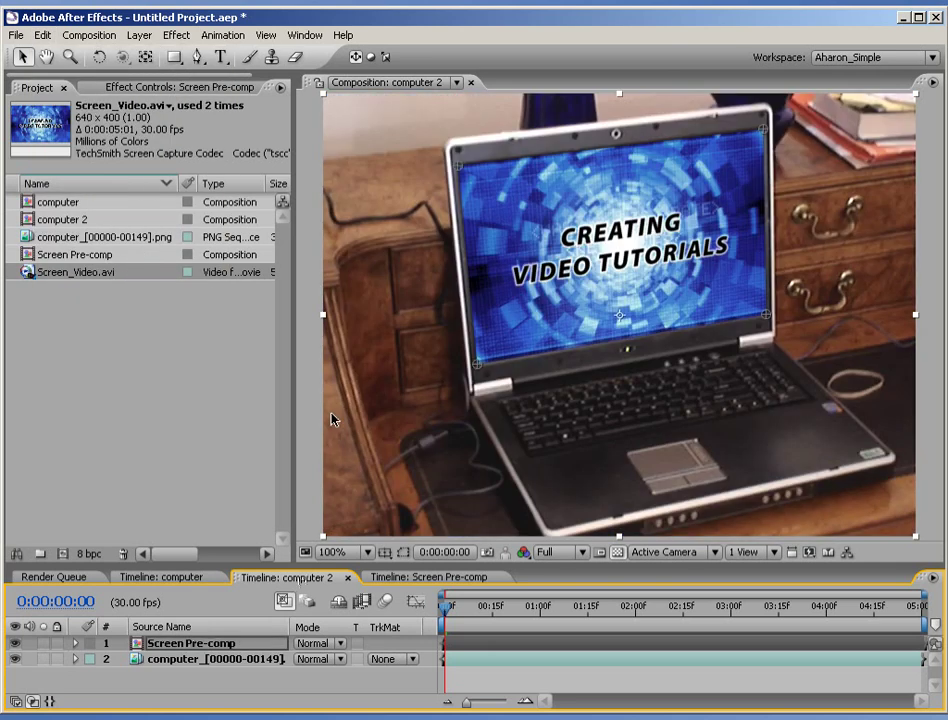
{"action": "left_click_drag", "start_coordinate": [446, 606], "coordinate": [396, 608]}
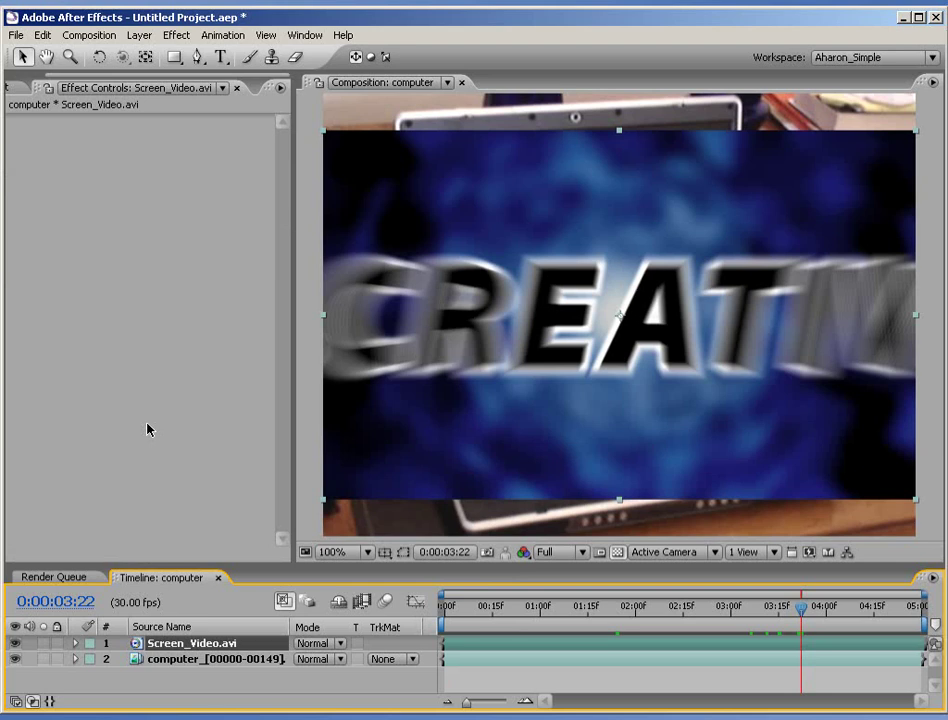
Step: Paste the Corner Pin onto Screen_Video.avi, reveal its keyframes, and check tracking at 0:00:04:08
{"action": "left_click", "coordinate": [44, 36]}
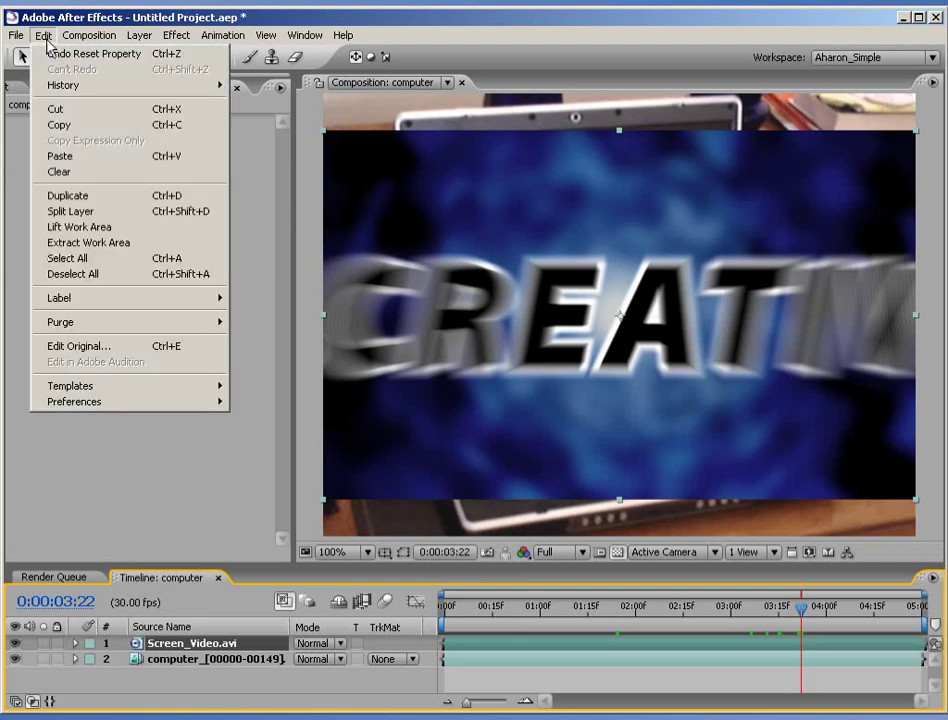
{"action": "left_click", "coordinate": [60, 157]}
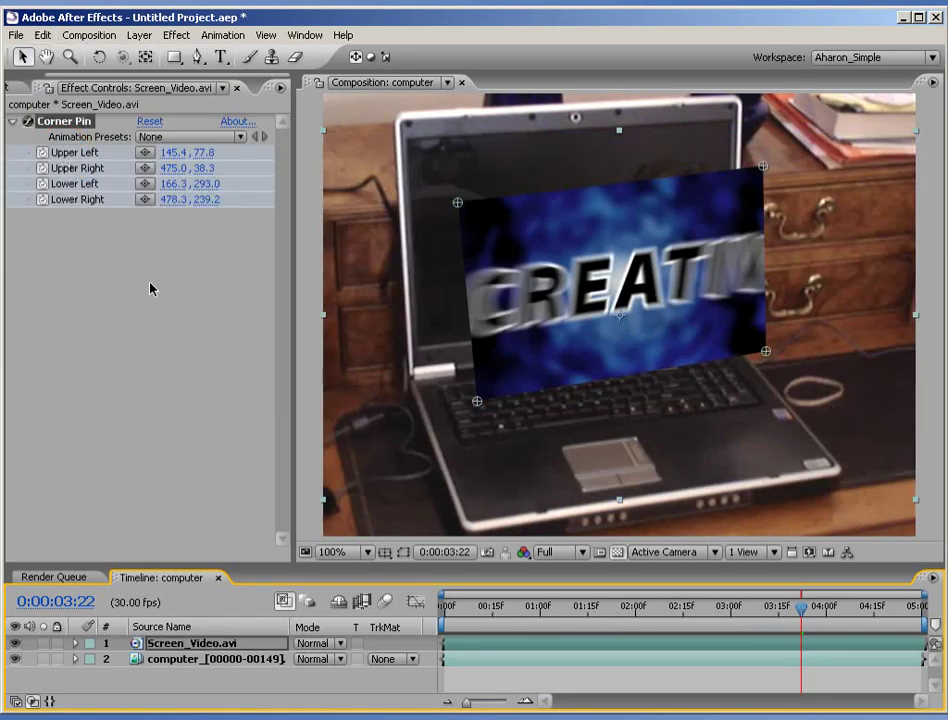
{"action": "key", "text": "u"}
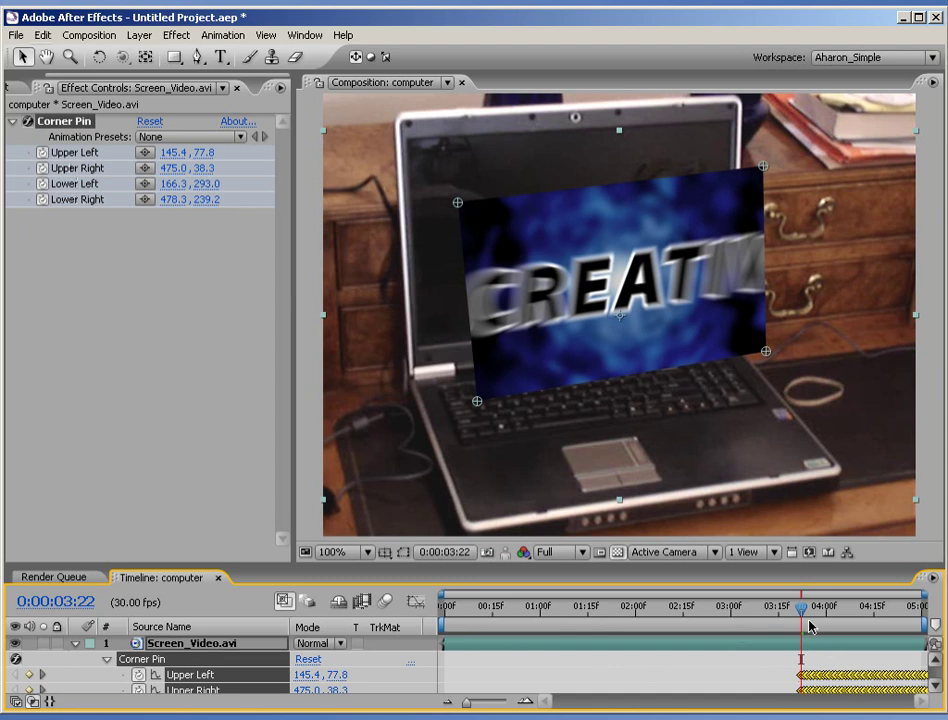
{"action": "left_click_drag", "start_coordinate": [803, 607], "coordinate": [857, 607]}
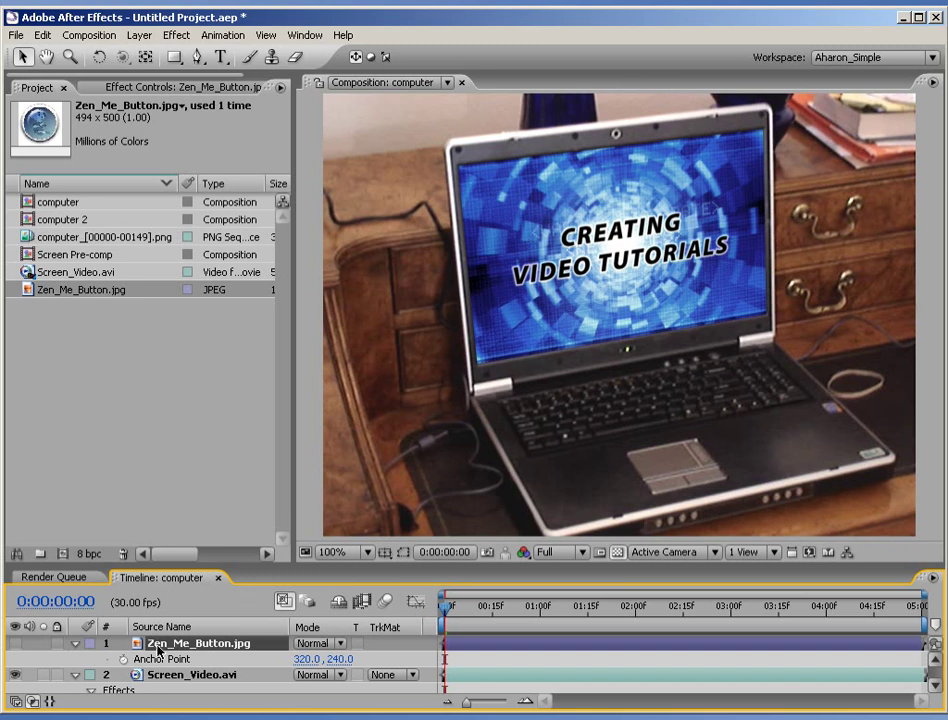
Step: Make Zen_Me_Button.jpg visible and paste the corner-pin tracking data onto it
{"action": "left_click", "coordinate": [15, 643]}
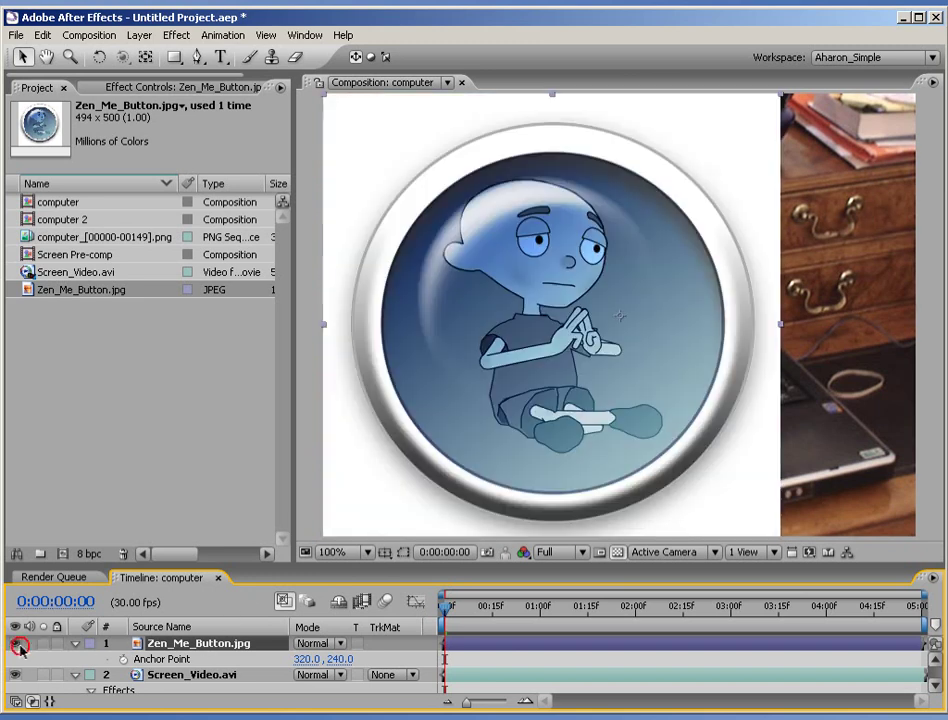
{"action": "left_click", "coordinate": [45, 36]}
{"action": "left_click", "coordinate": [80, 153]}
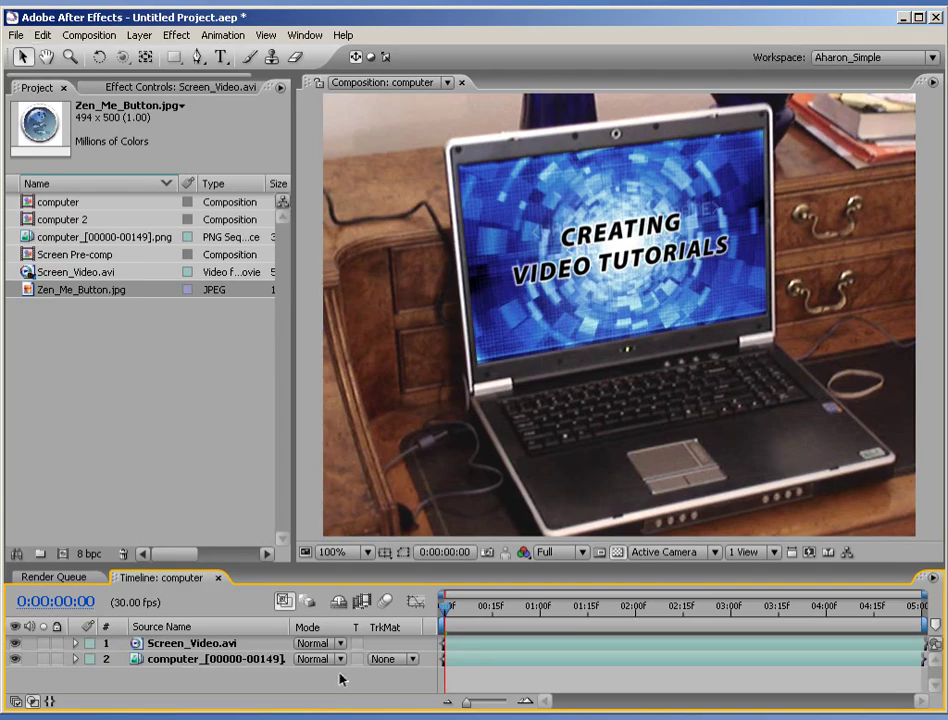
Step: Set the Screen_Video.avi layer's blend mode to Screen
{"action": "left_click", "coordinate": [205, 644]}
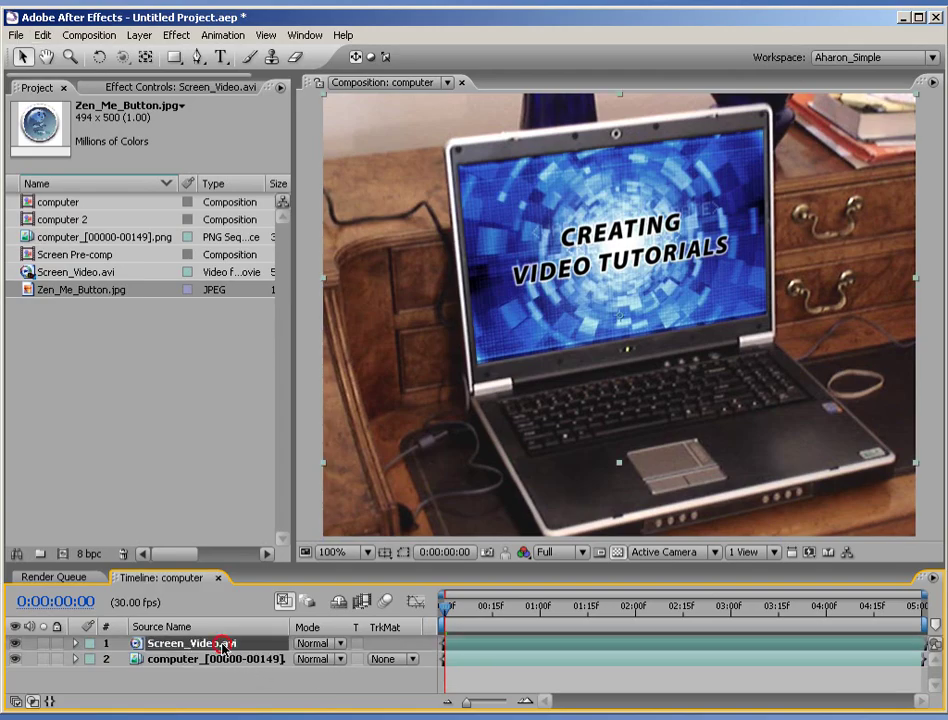
{"action": "left_click", "coordinate": [324, 645]}
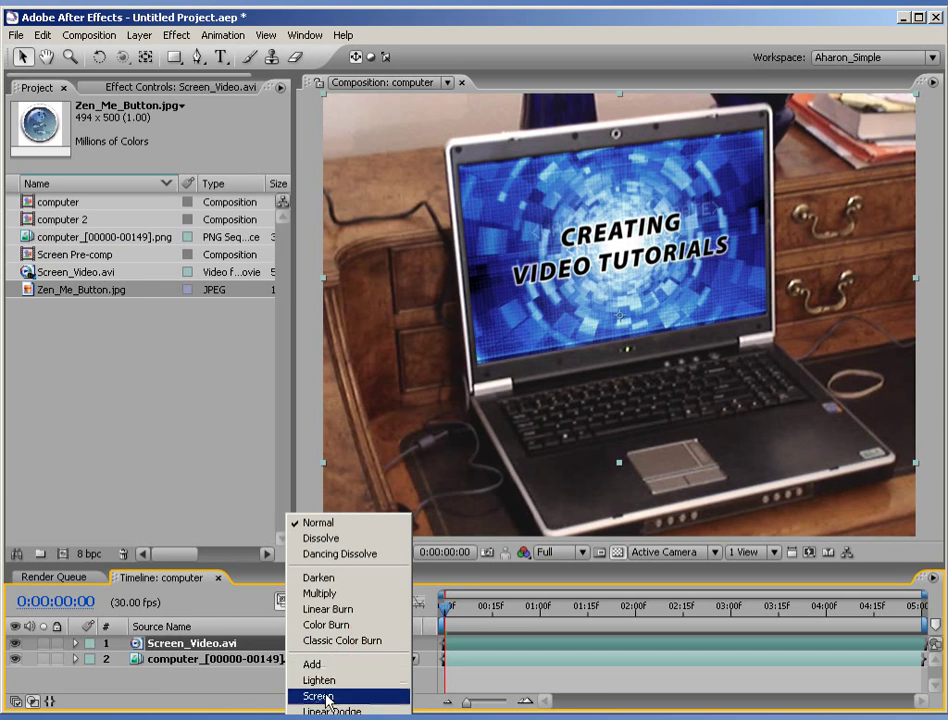
{"action": "left_click", "coordinate": [326, 700]}
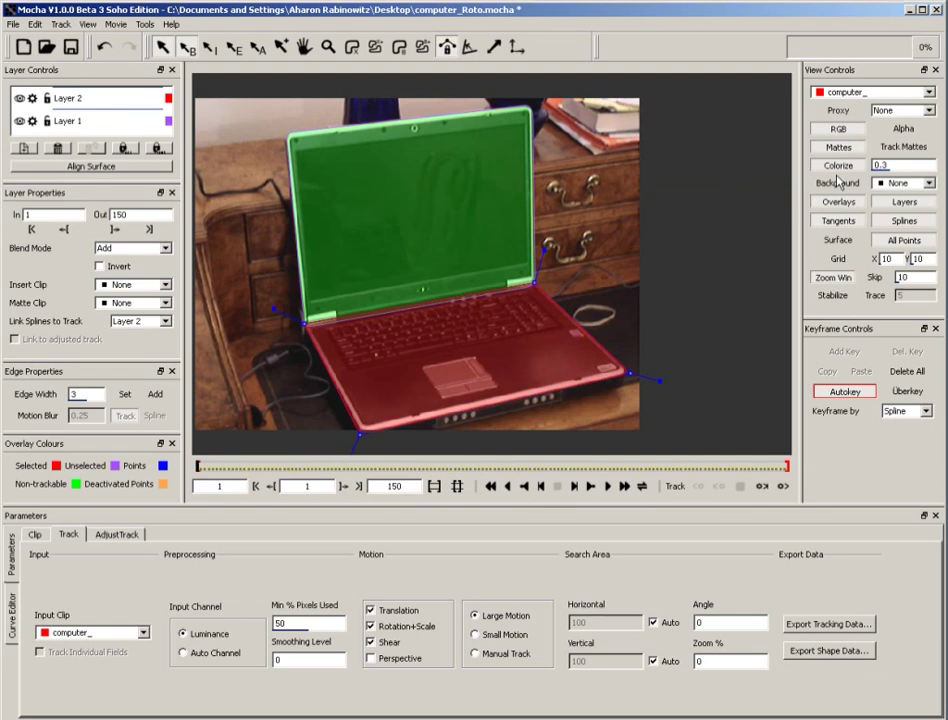
Step: Turn off Colorize and track the laptop layers forward, stopping once and resuming
{"action": "left_click", "coordinate": [838, 166]}
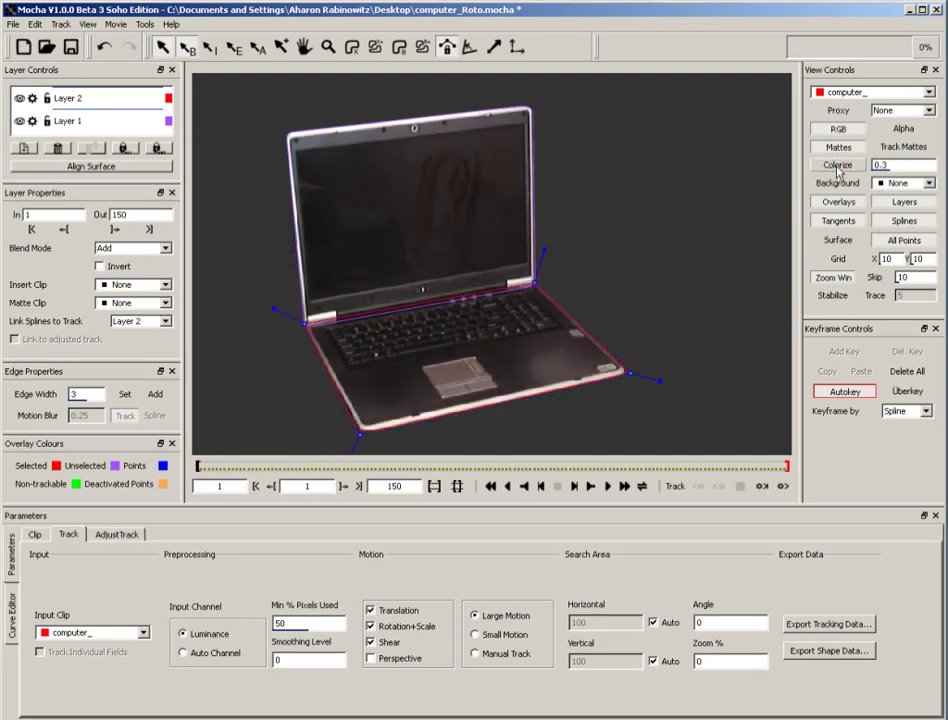
{"action": "left_click", "coordinate": [782, 487]}
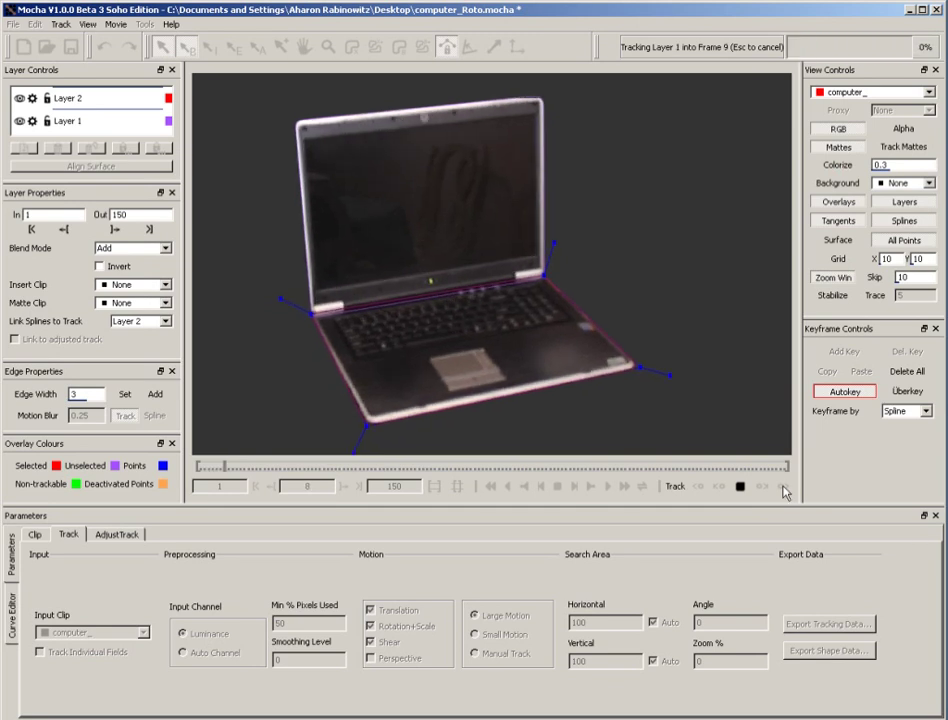
{"action": "key", "text": "Escape"}
{"action": "left_click", "coordinate": [785, 489]}
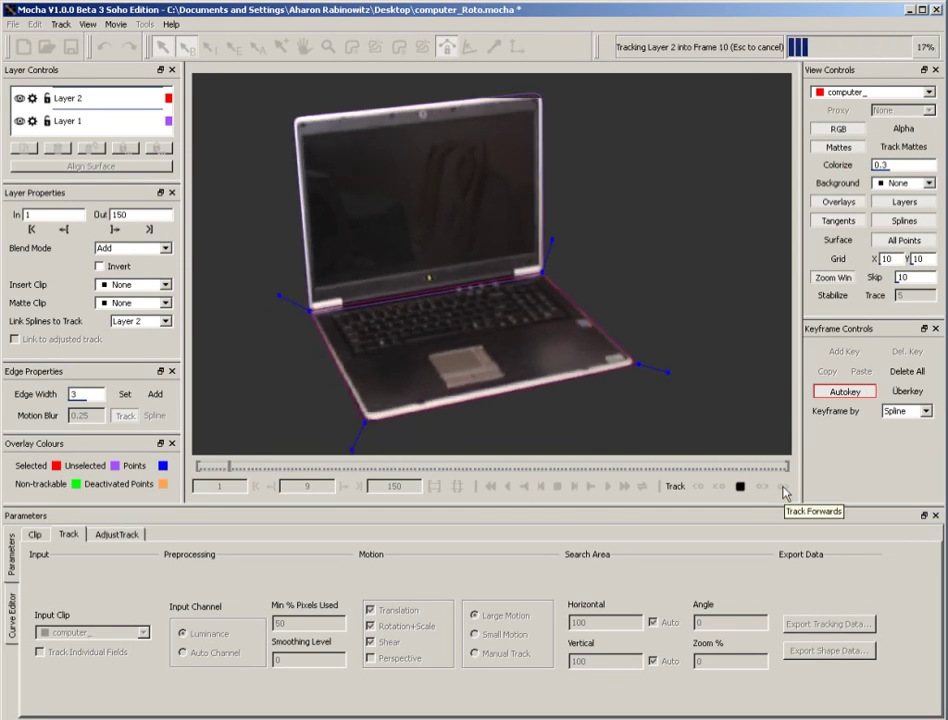